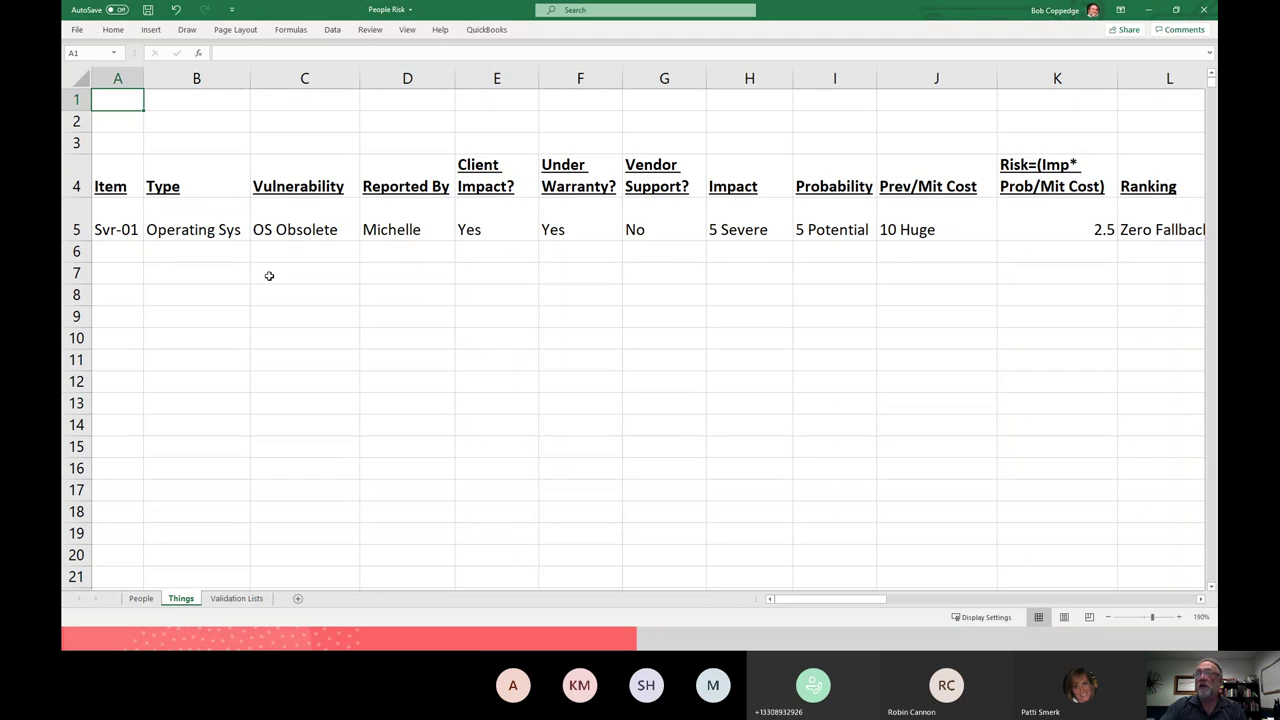
- View the Validation Lists and People sheets, and return to the Things sheet
left_click(240, 598)
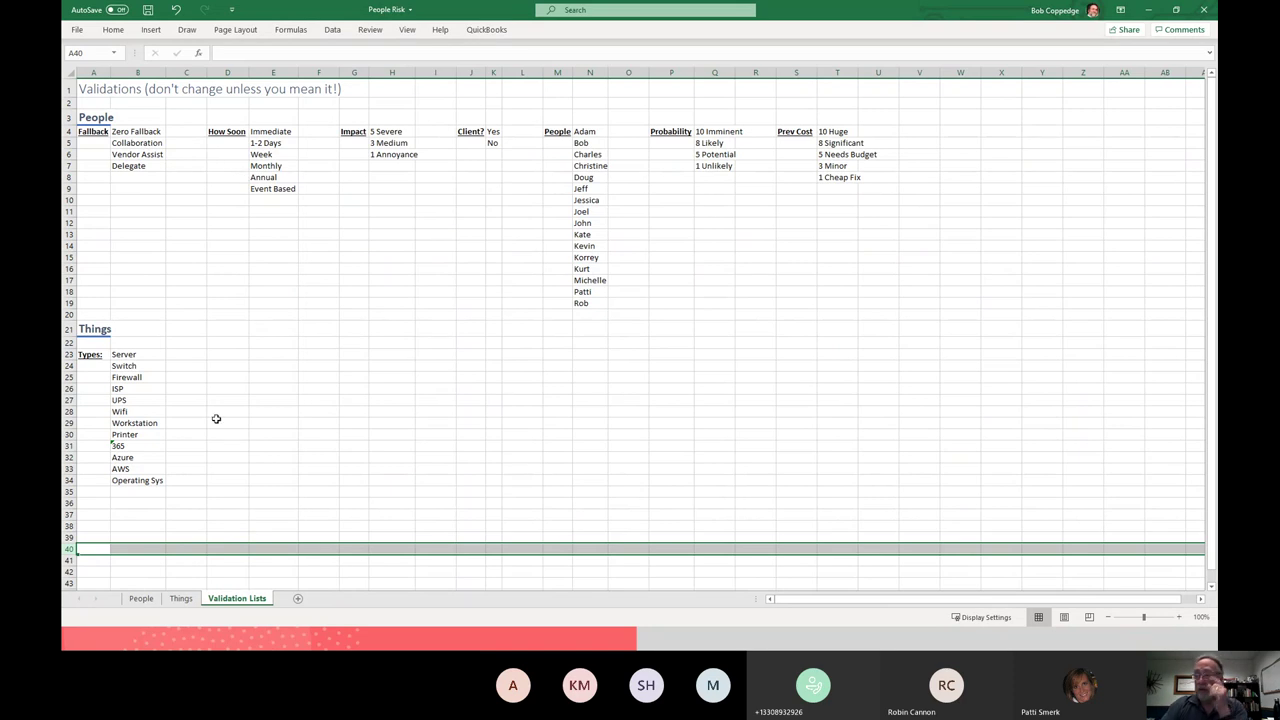
left_click(141, 598)
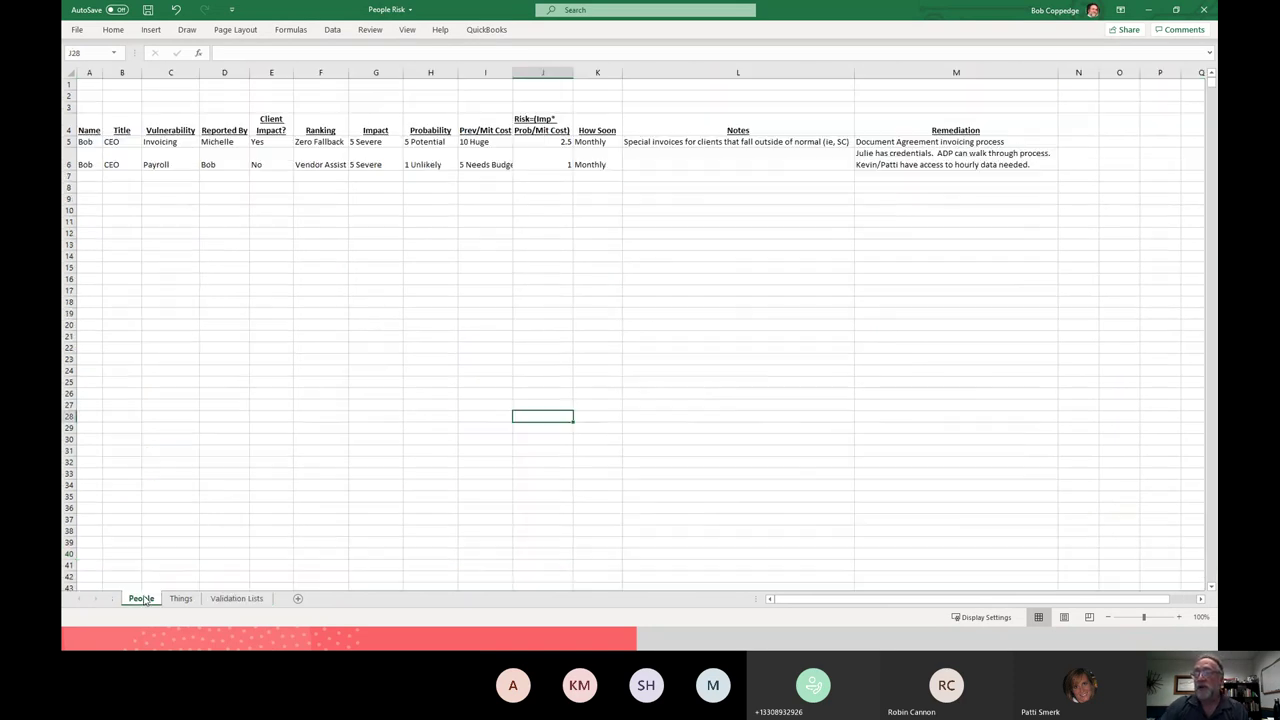
left_click(181, 598)
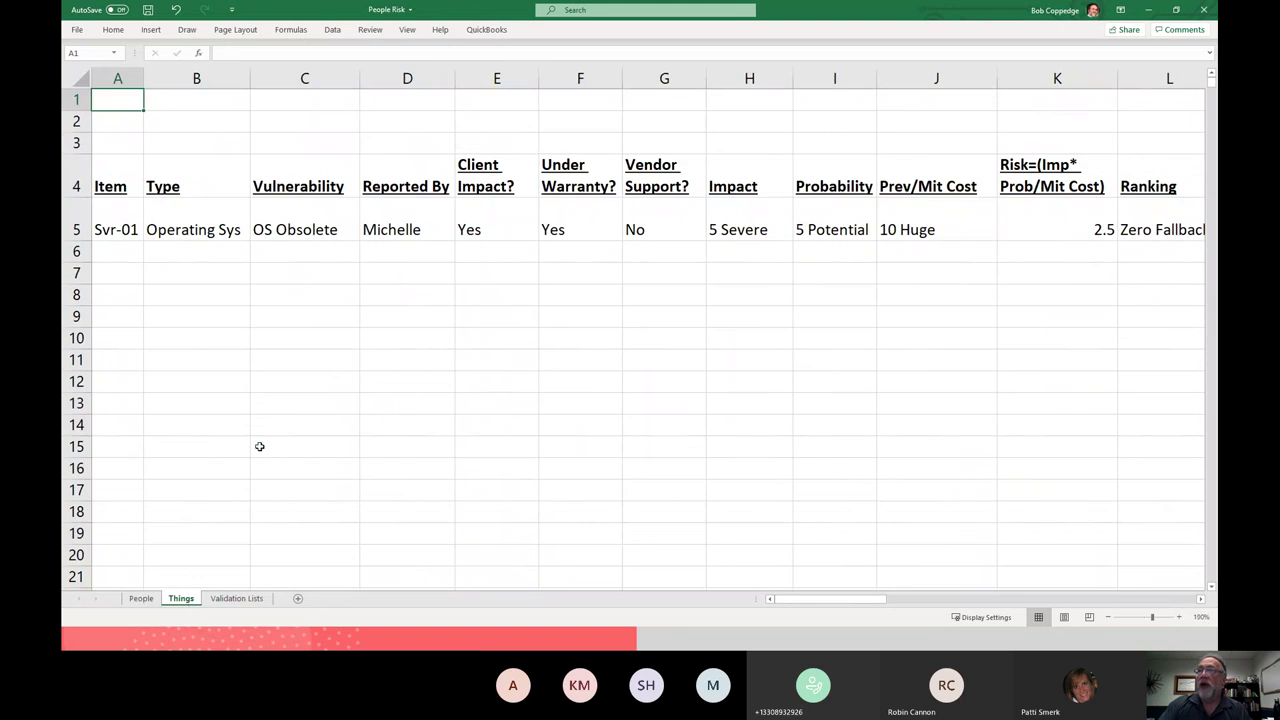
- Review the Svr-01 entry from Item through Vendor Support, including the options offered for Type and Reported By
left_click(119, 233)
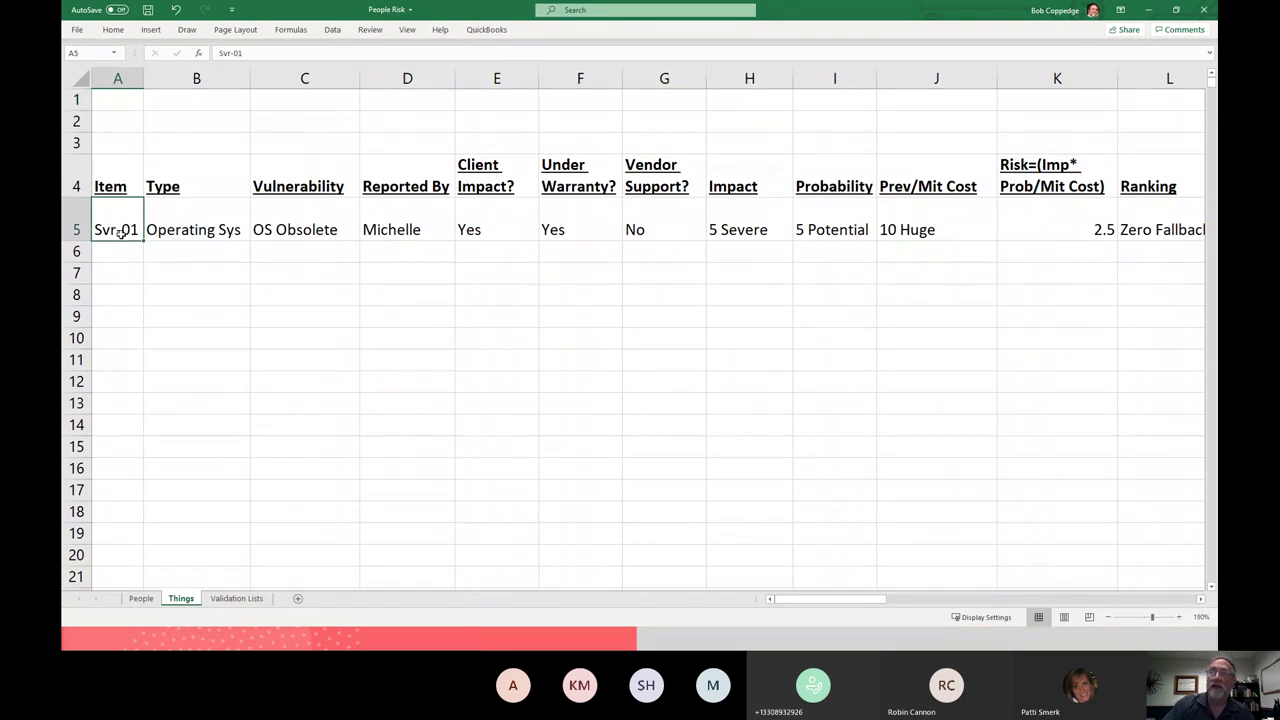
left_click(222, 222)
left_click(257, 235)
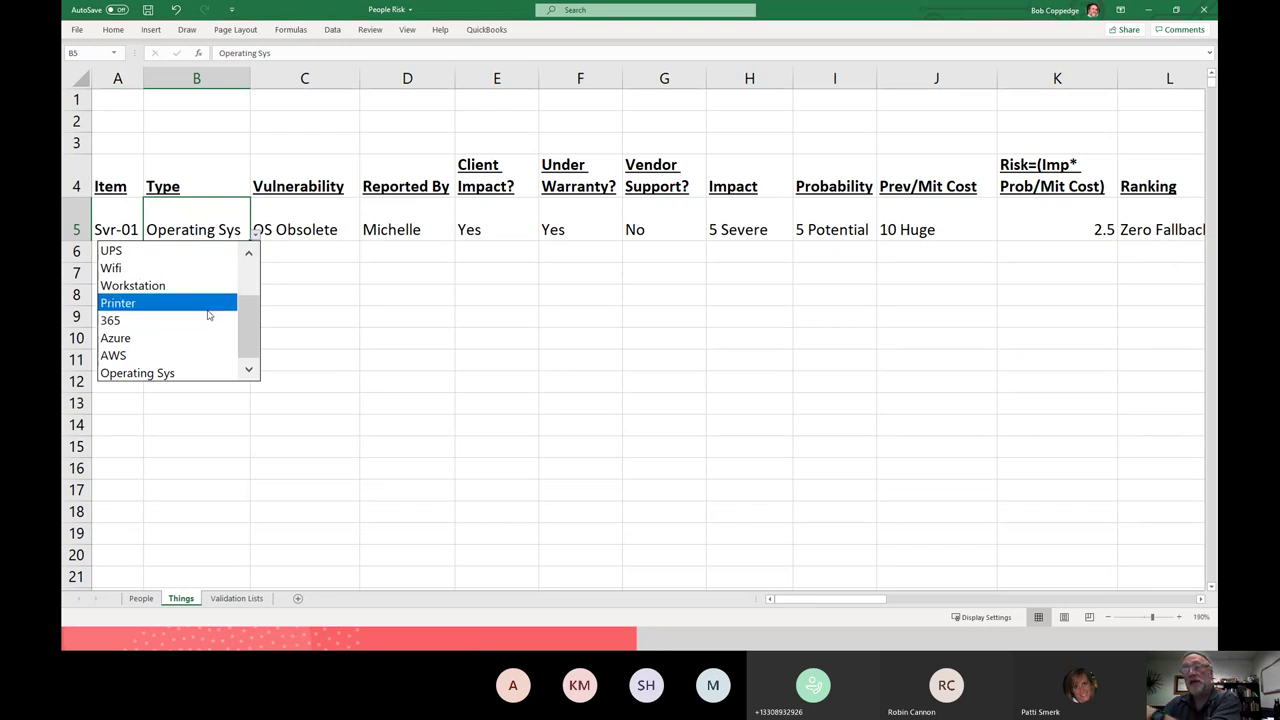
left_click(300, 229)
left_click(301, 229)
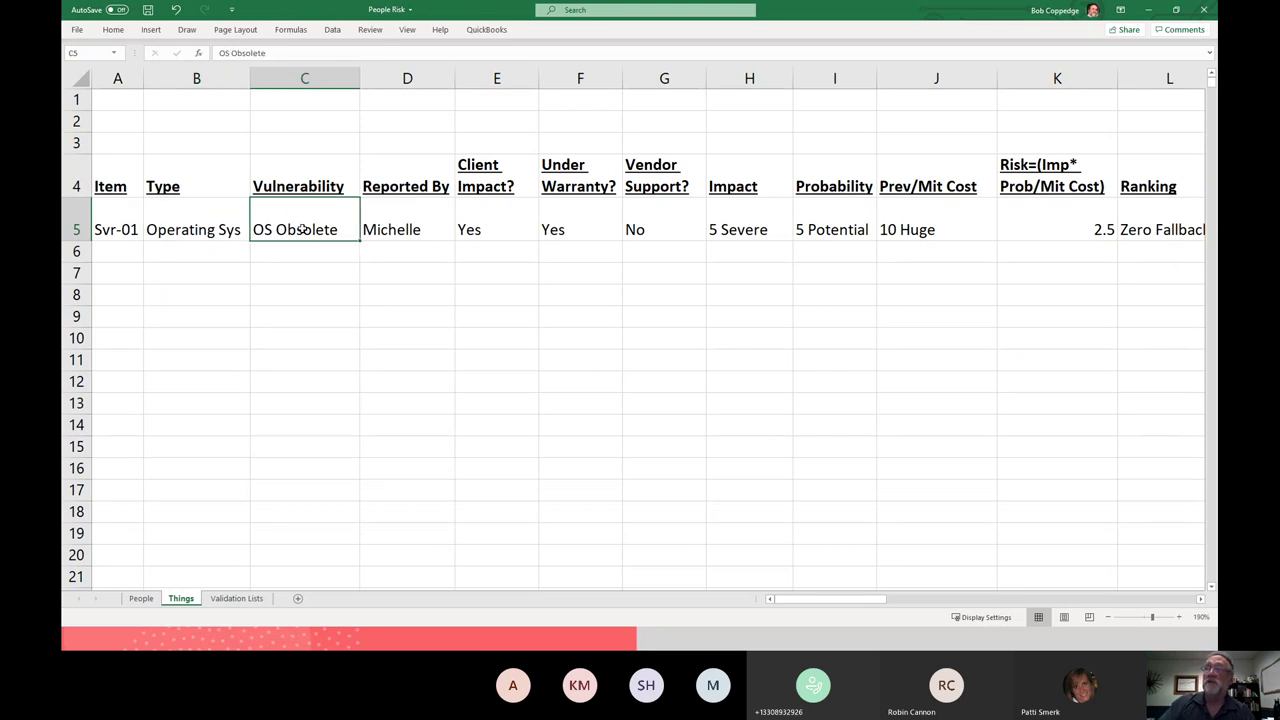
left_click(374, 231)
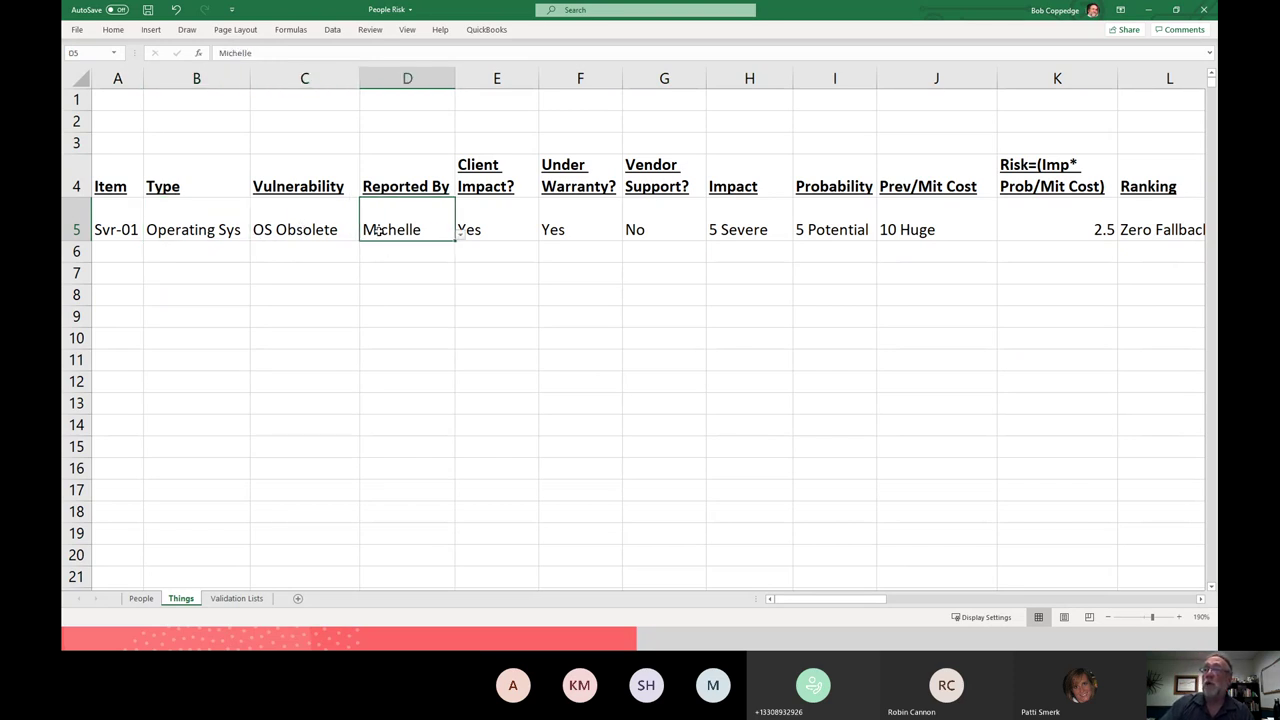
left_click(460, 236)
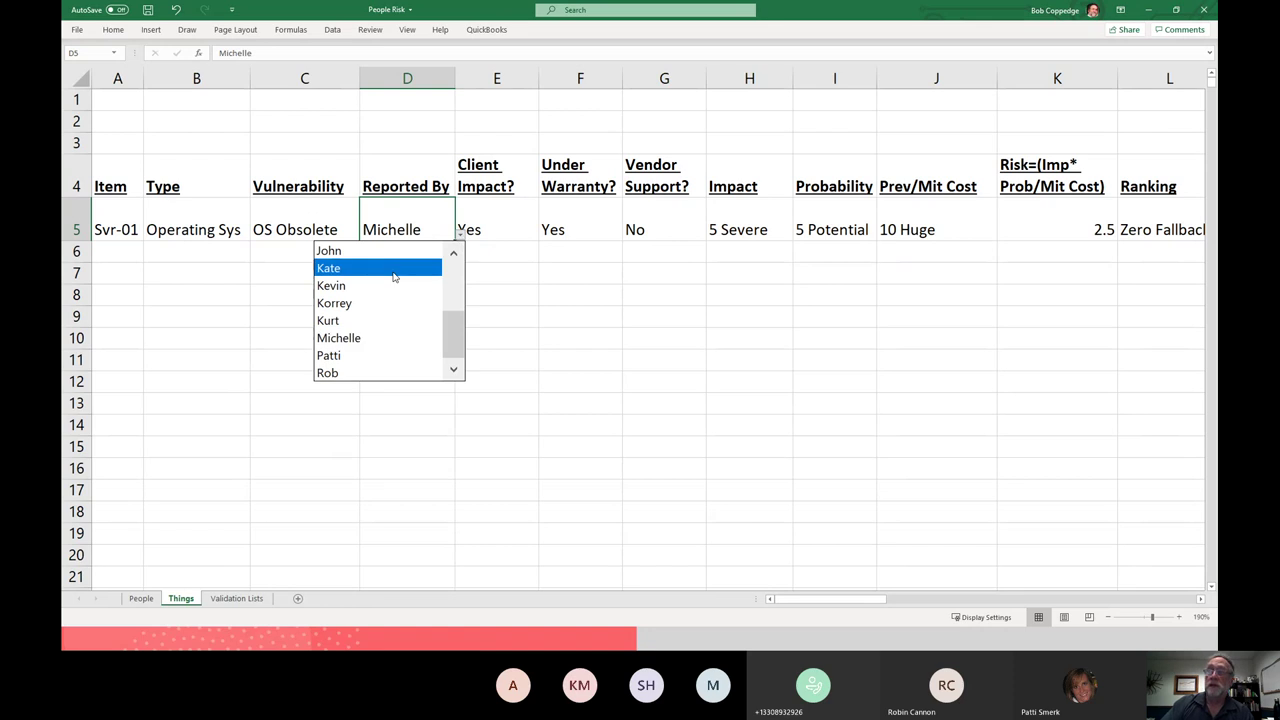
key("Escape")
left_click(486, 219)
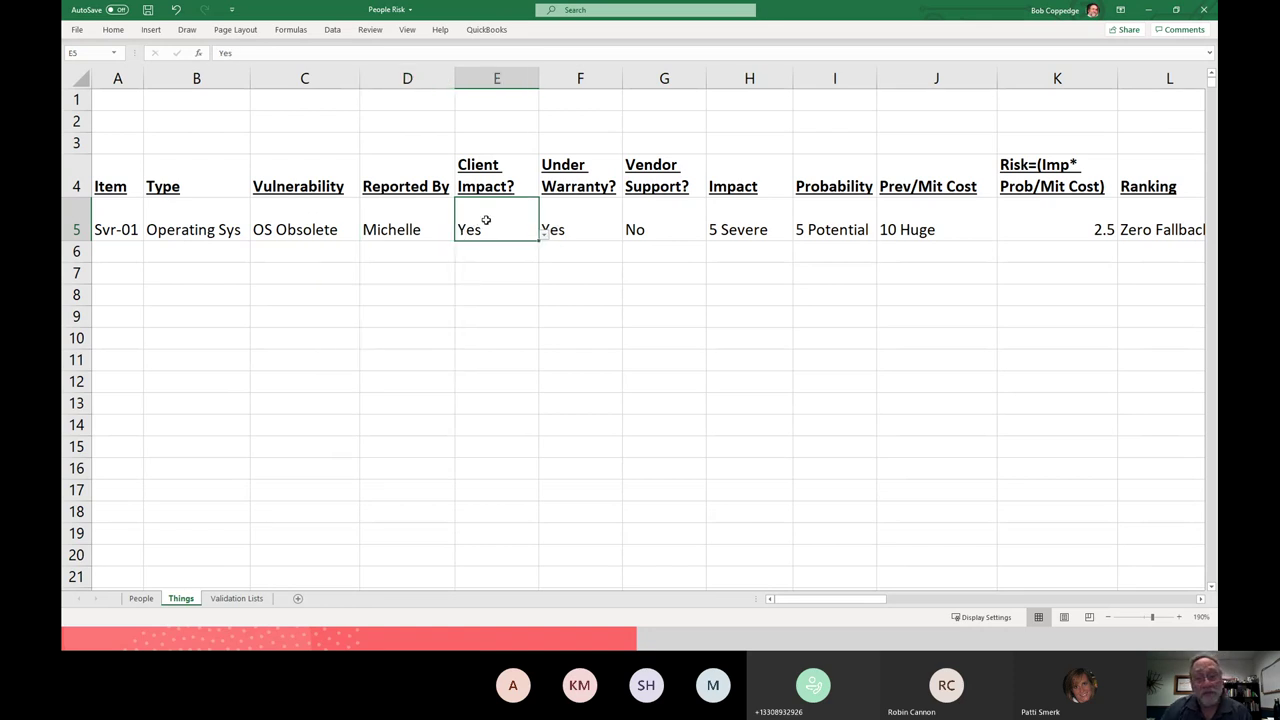
left_click(579, 219)
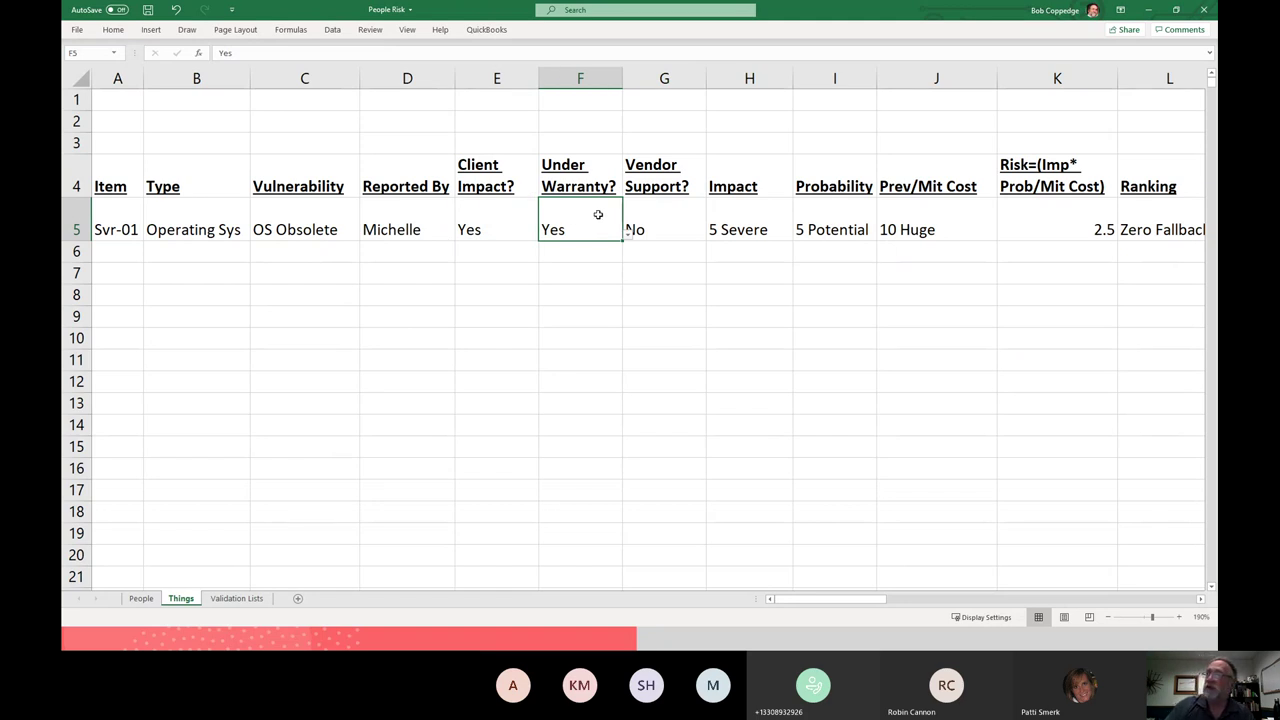
left_click(662, 230)
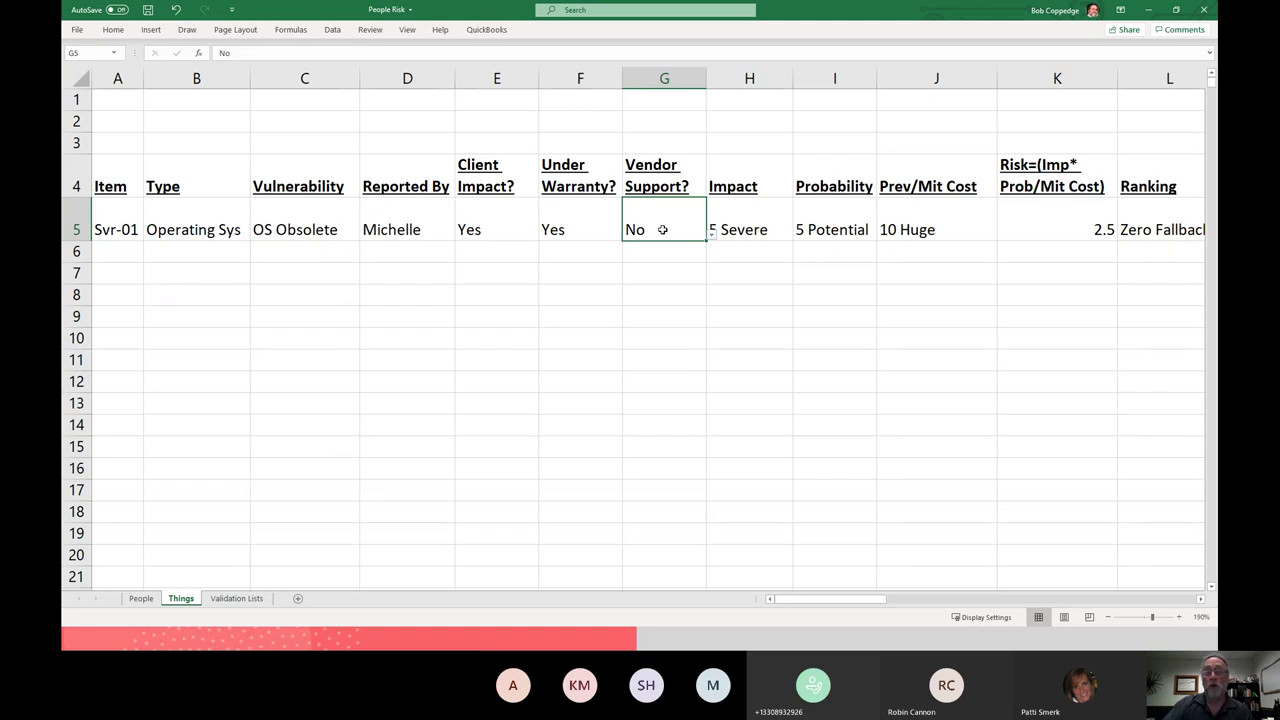
- Examine the available Impact and Probability ratings for the Svr-01 entry
left_click(742, 215)
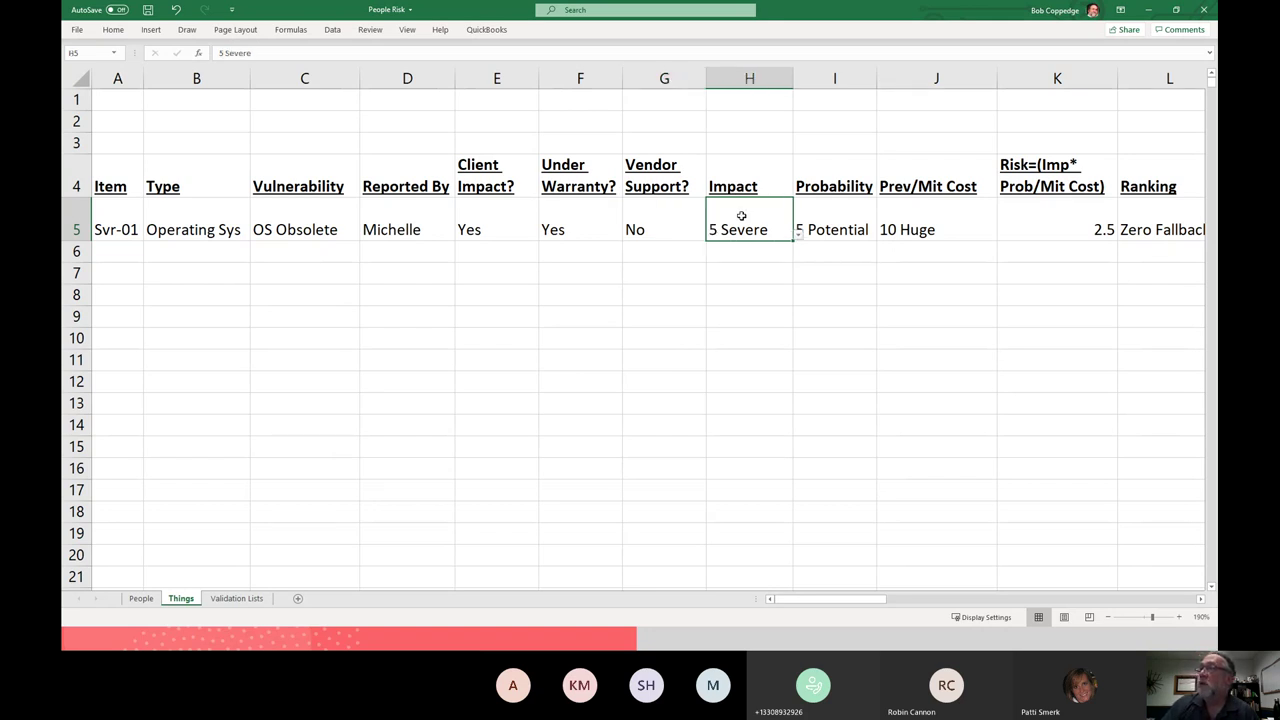
left_click(798, 238)
left_click(798, 238)
left_click(798, 238)
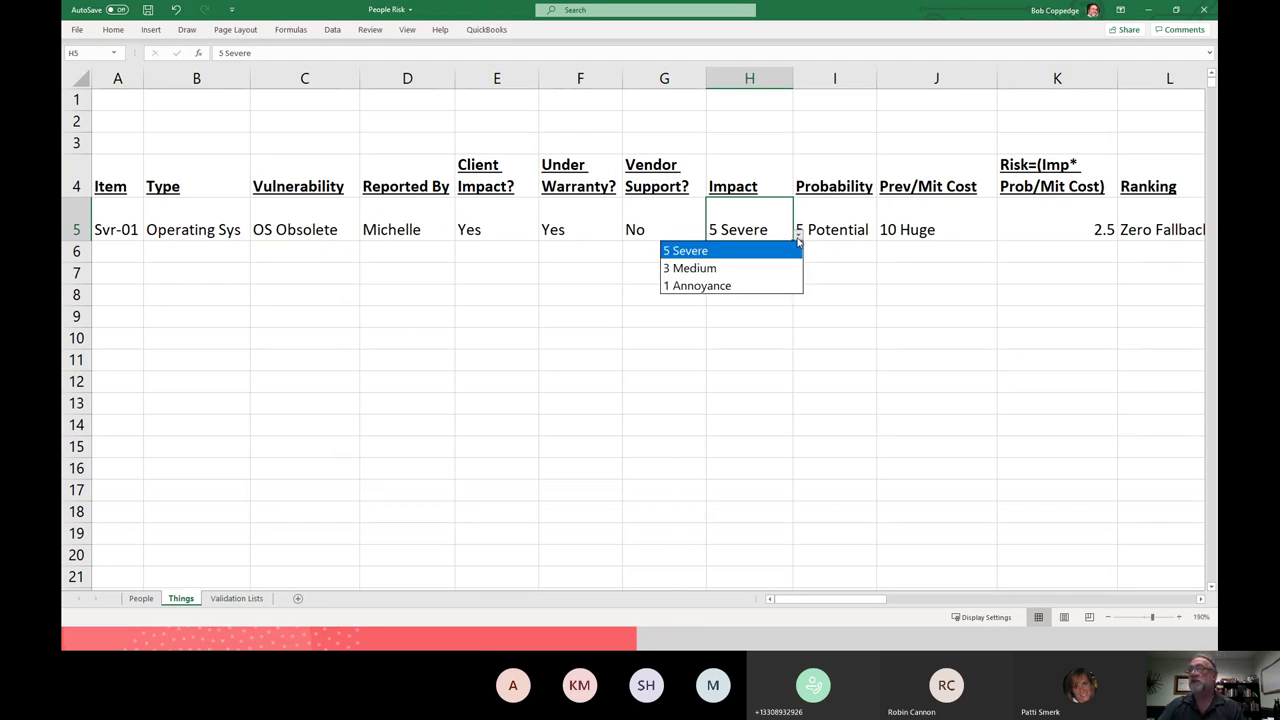
left_click(833, 233)
left_click(833, 232)
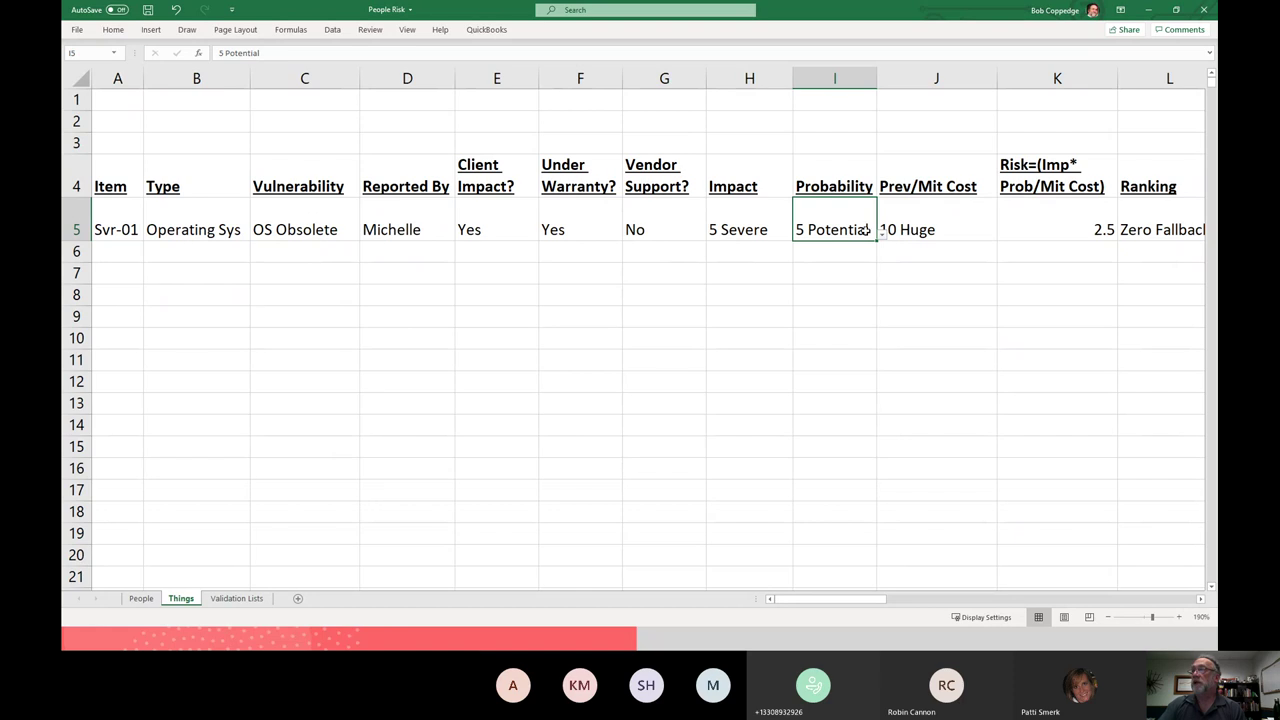
left_click(881, 236)
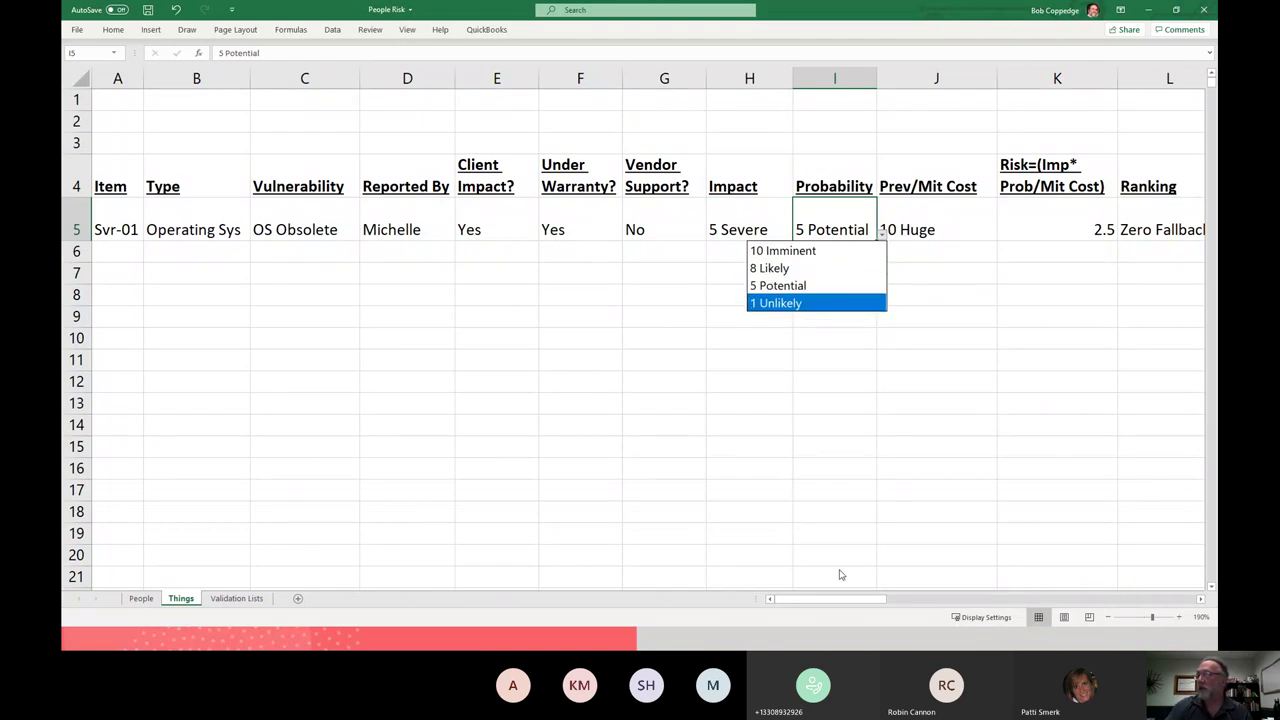
left_click(837, 600)
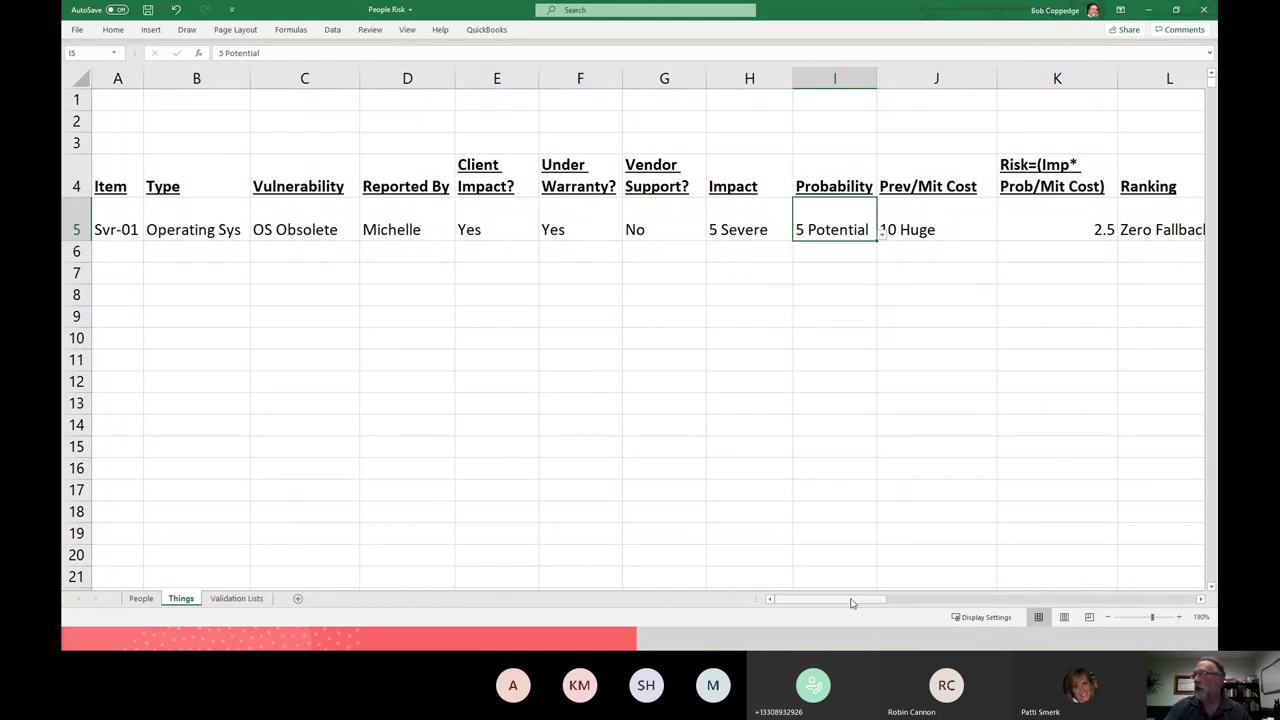
- Set the Svr-01 entry's Prev/Mit Cost to 5 Needs Budget and check its Risk formula
left_click_drag(852, 602, 965, 602)
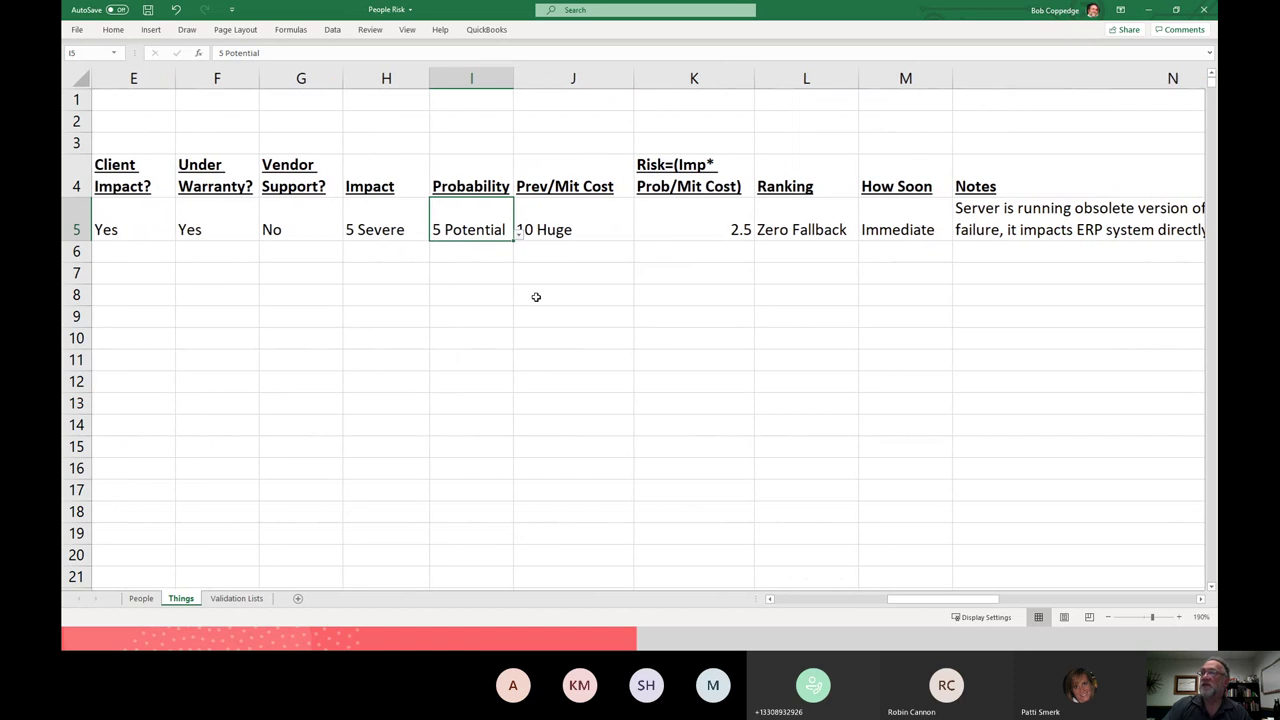
left_click(561, 231)
left_click(638, 236)
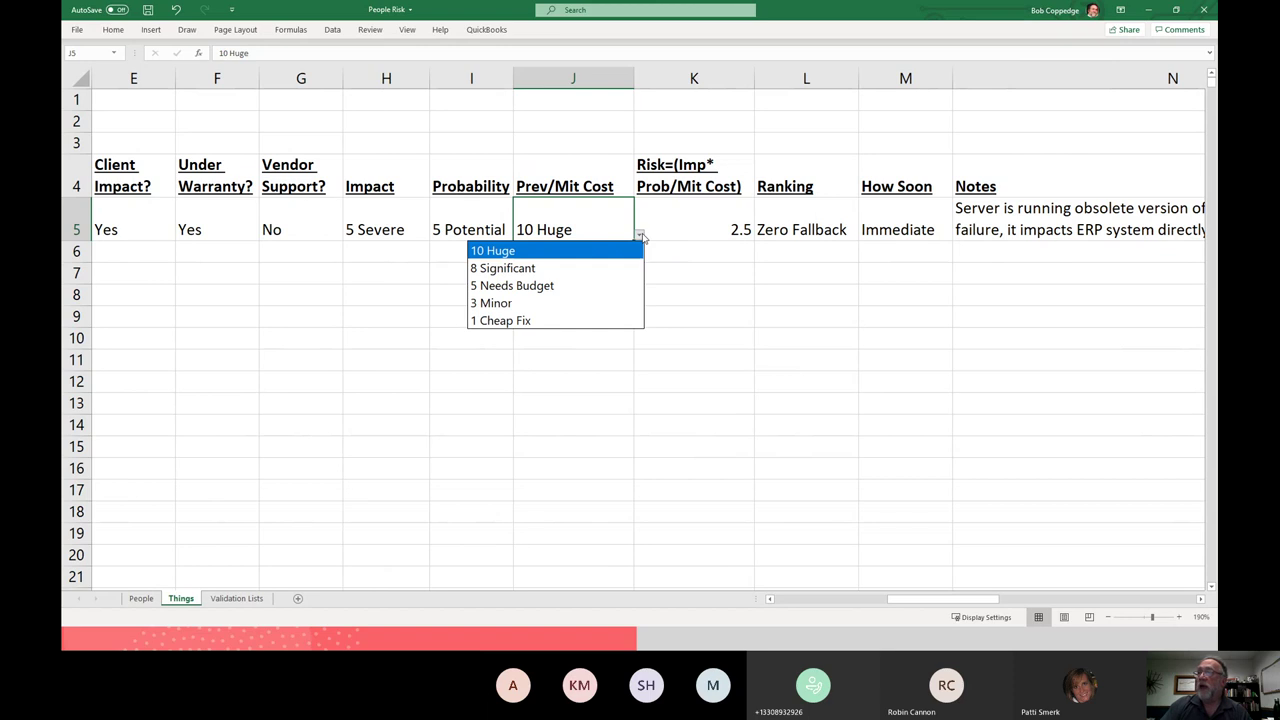
left_click(566, 285)
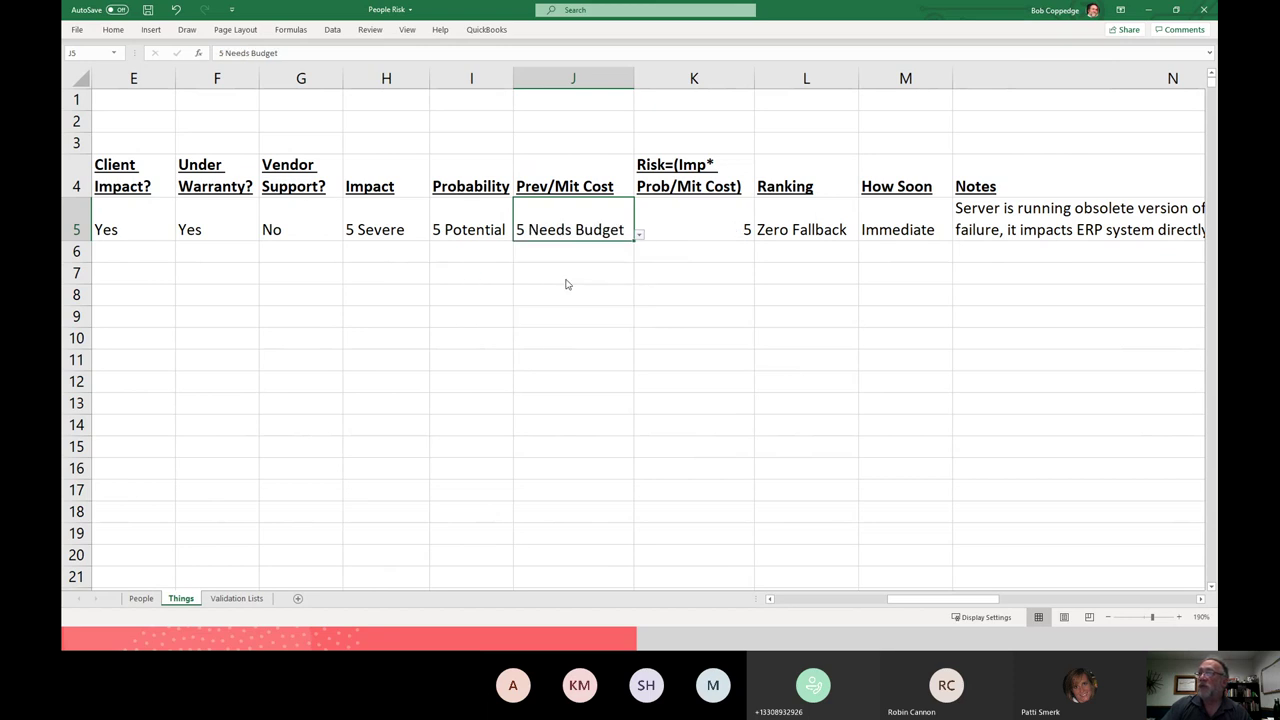
left_click(717, 229)
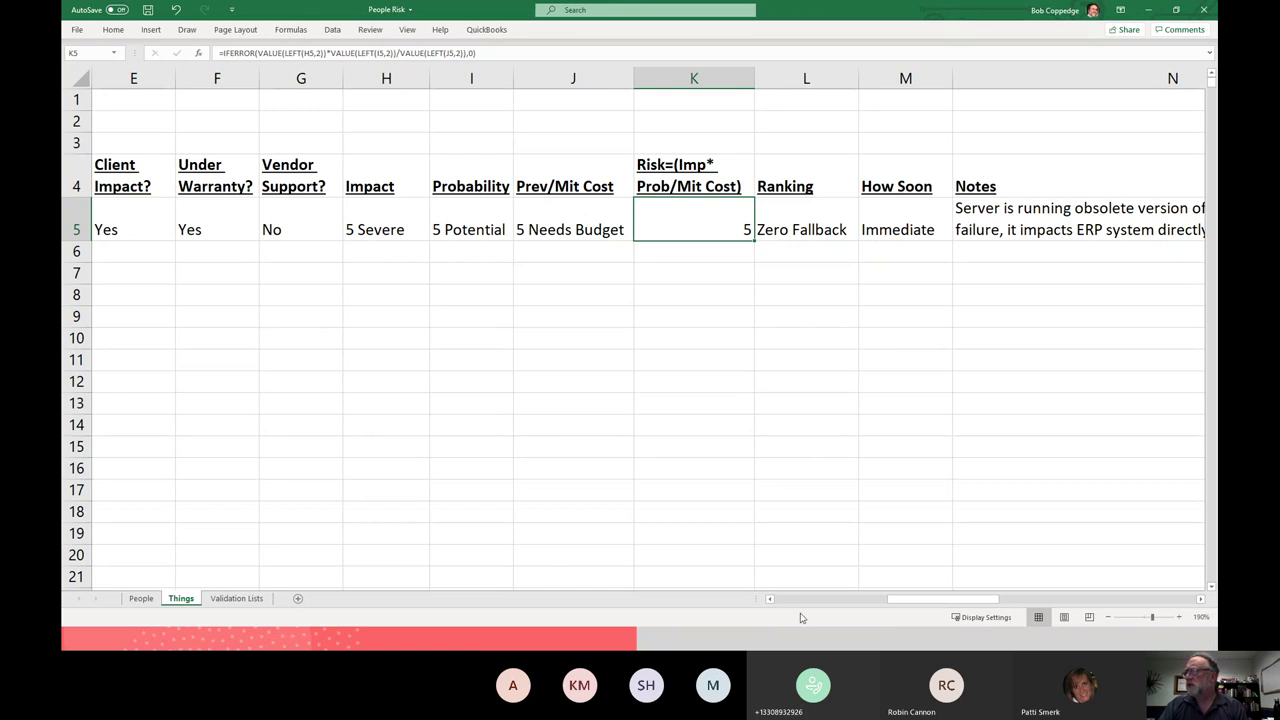
- Start a new entry in row 6 with ERP App as the Item
scroll(797, 606, "left", 4)
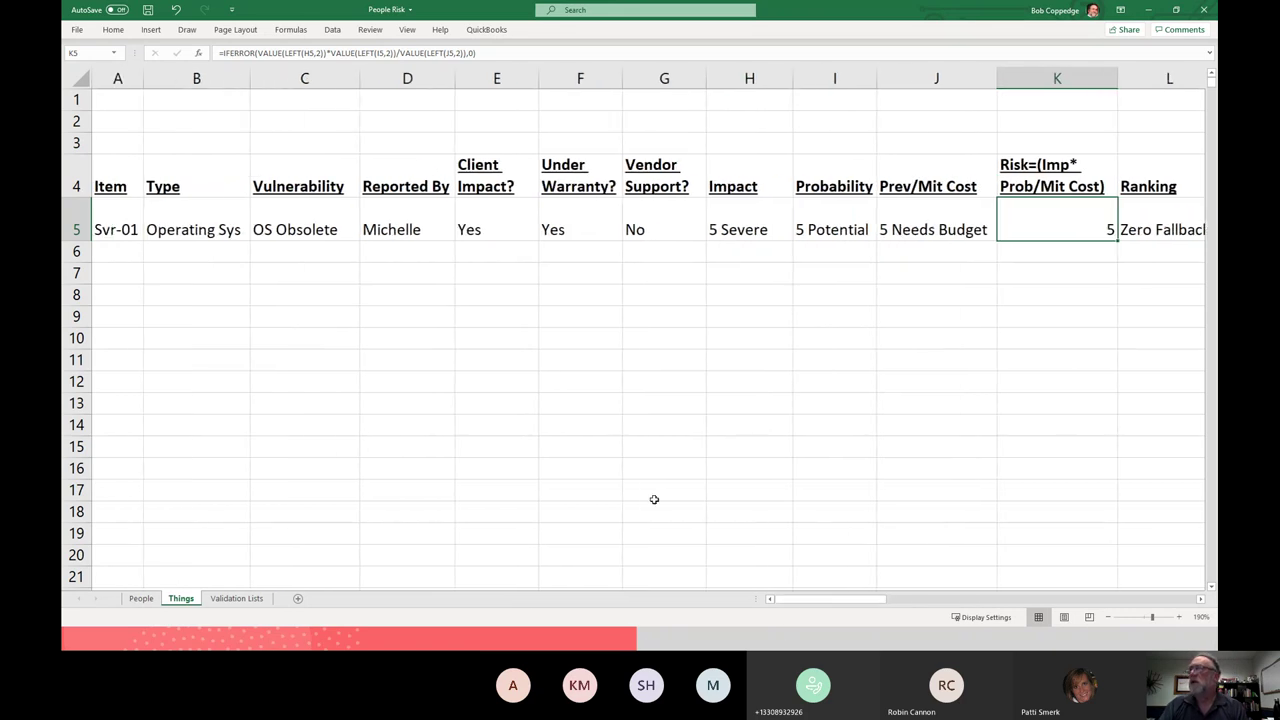
left_click(129, 252)
type("ERP A")
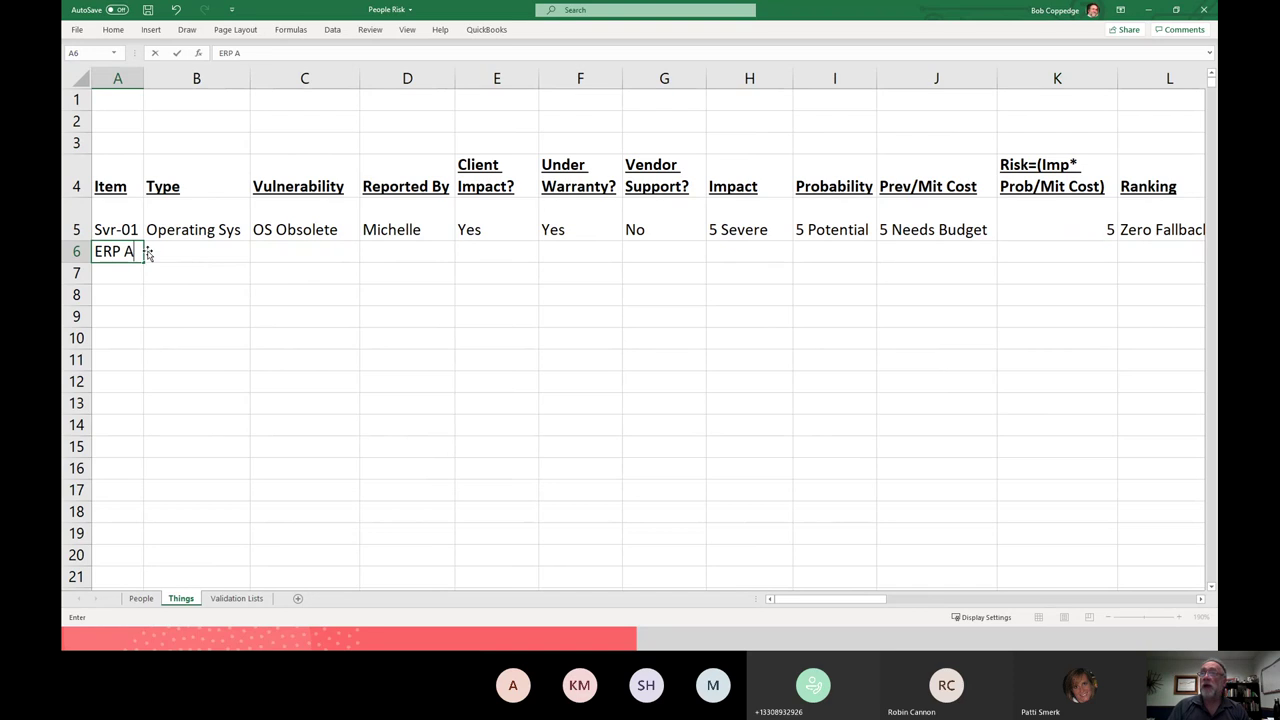
type("pp")
key("Tab")
type("a")
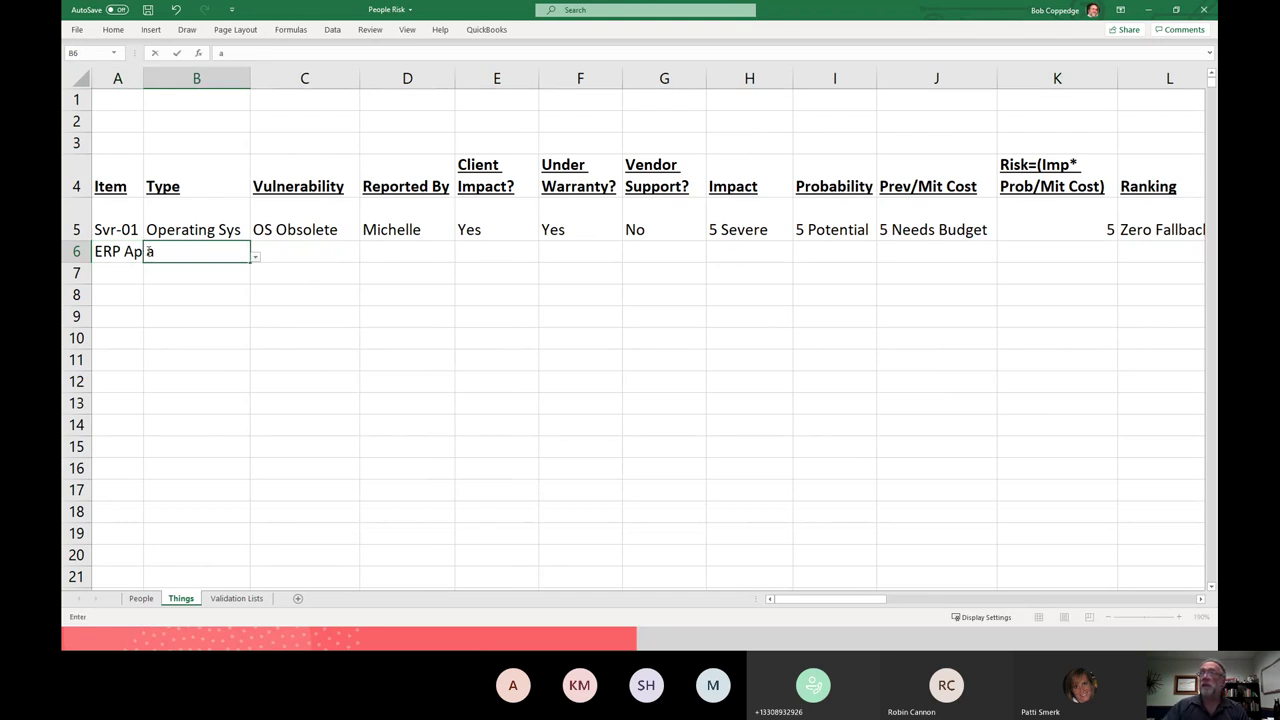
key("Return")
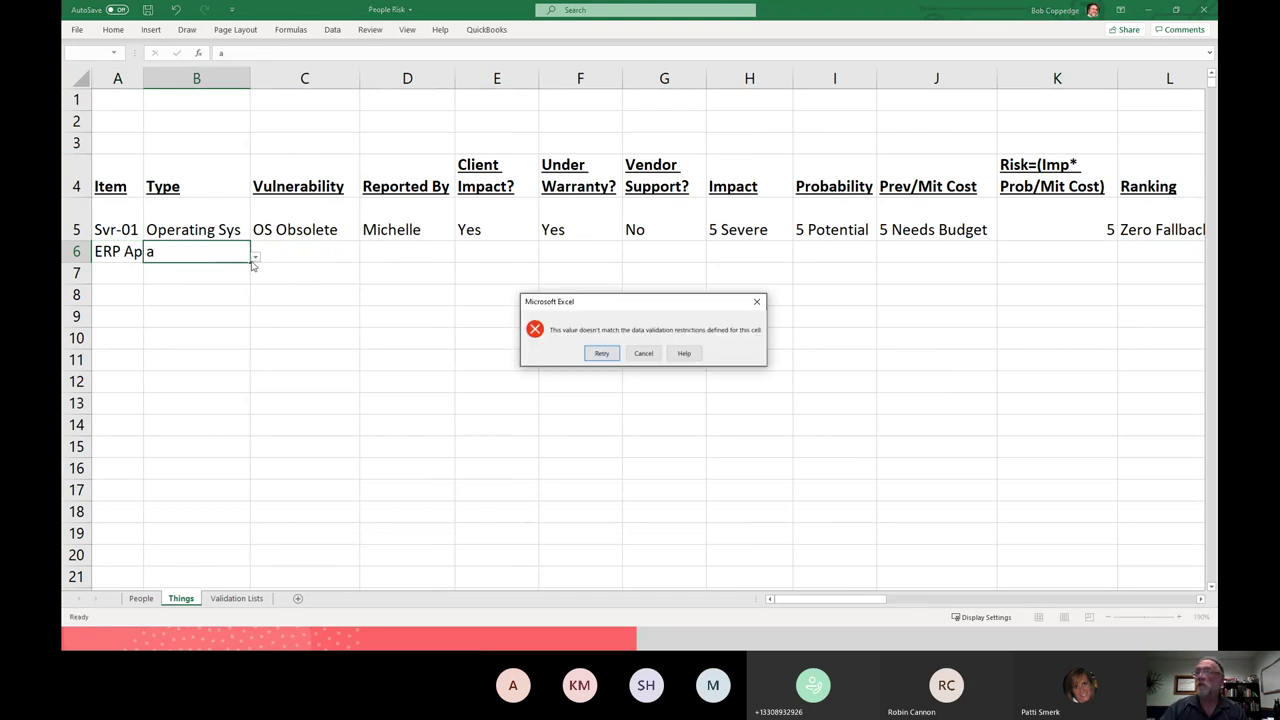
key("Escape")
- Choose Operating Sys as the Type for the ERP App entry in row 6
left_click(256, 257)
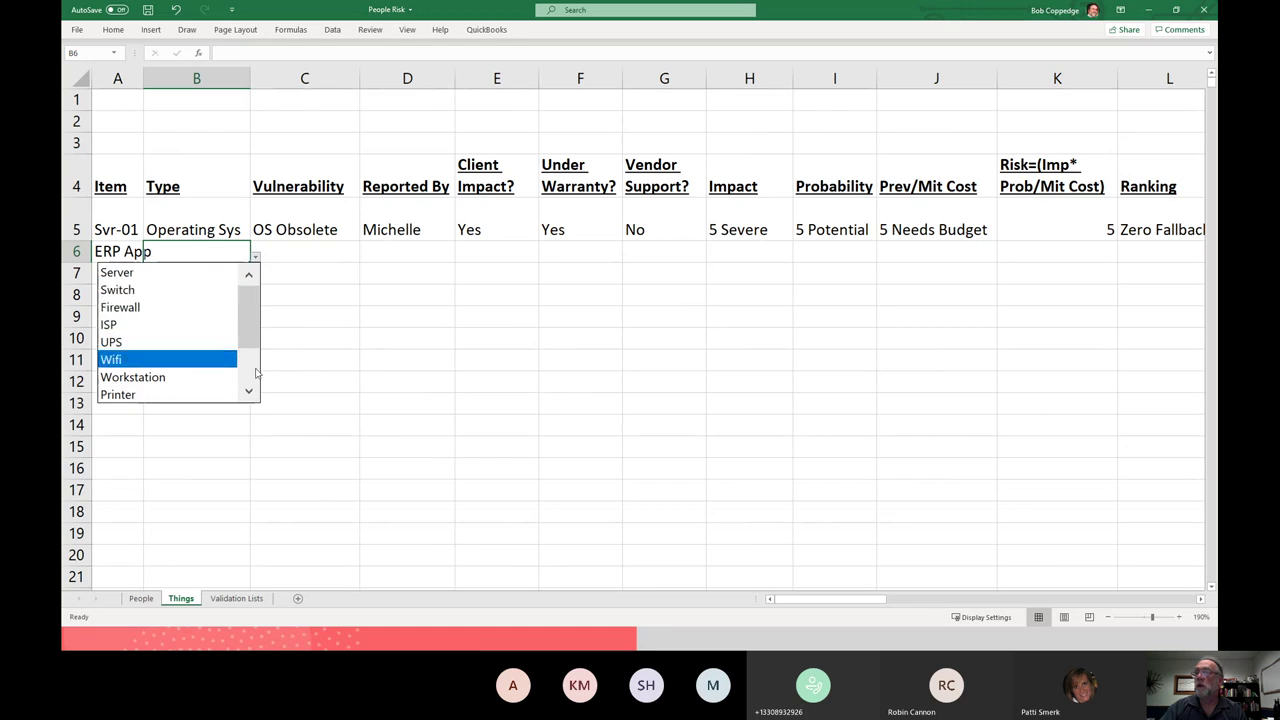
scroll(257, 375, "down", 2)
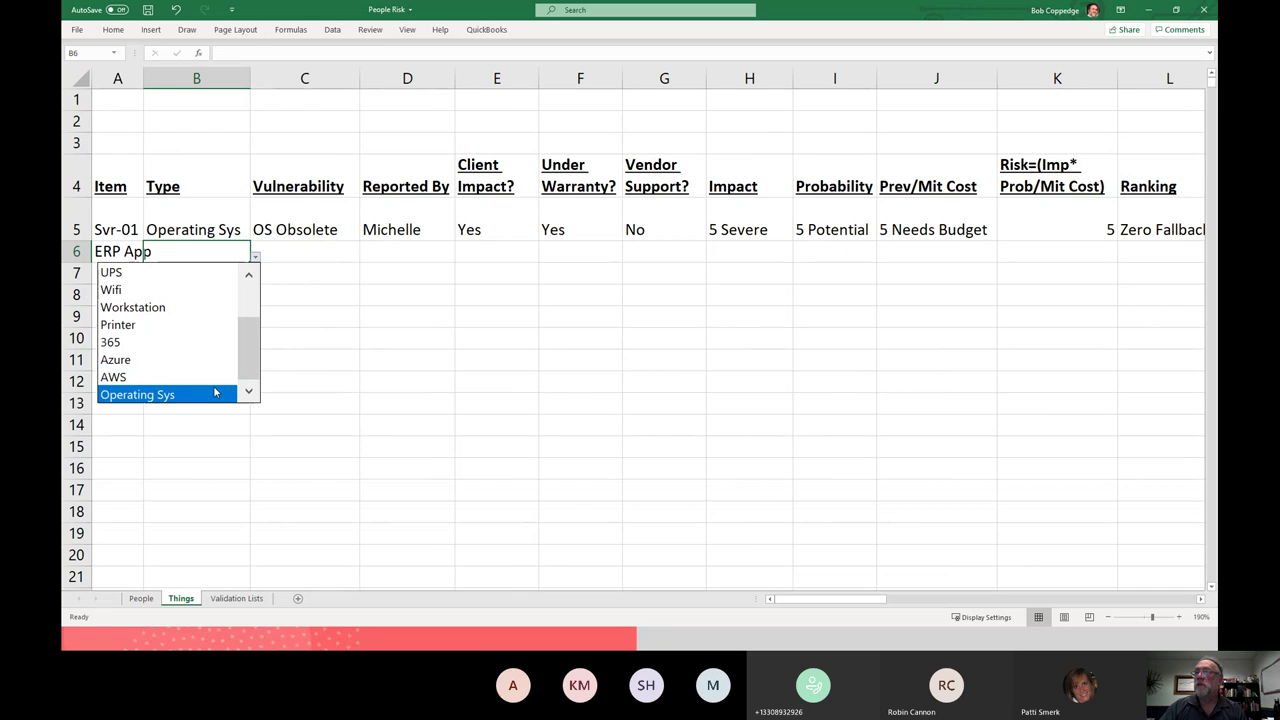
left_click(215, 394)
- Enter "App obsolete" as the ERP App entry's Vulnerability and choose the second listed person for Reported By
left_click(287, 259)
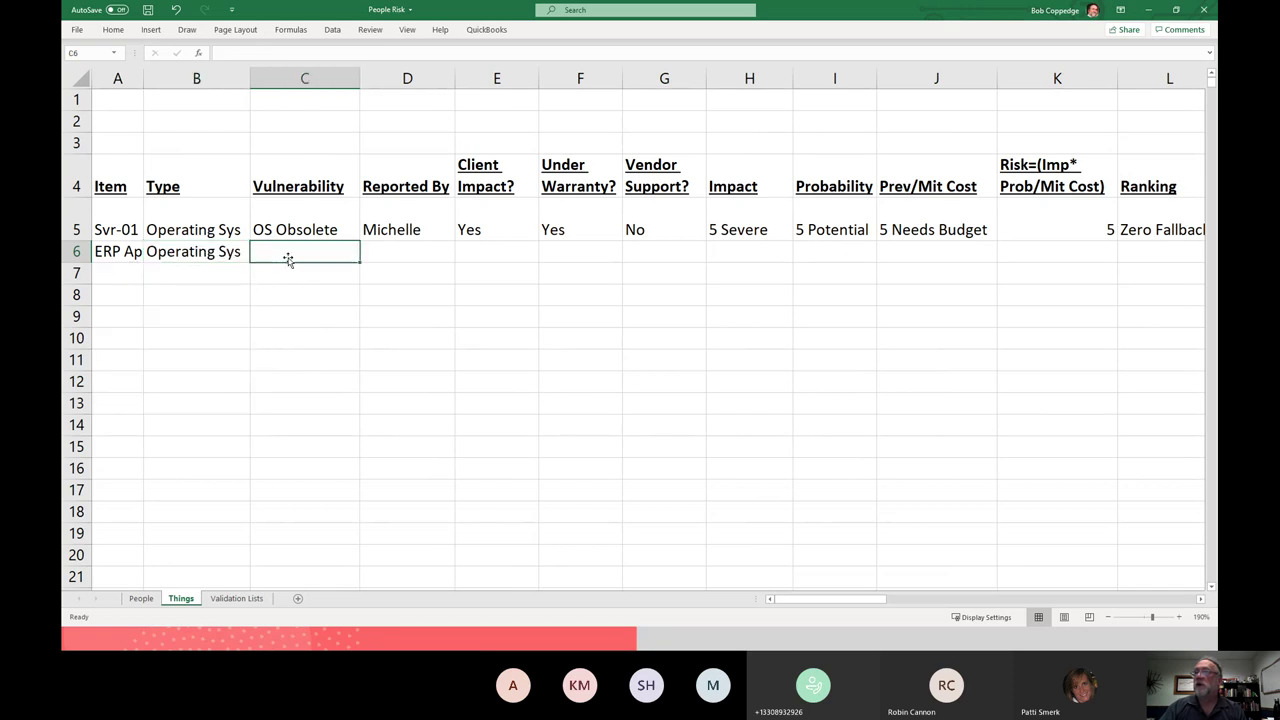
type("App obsolte")
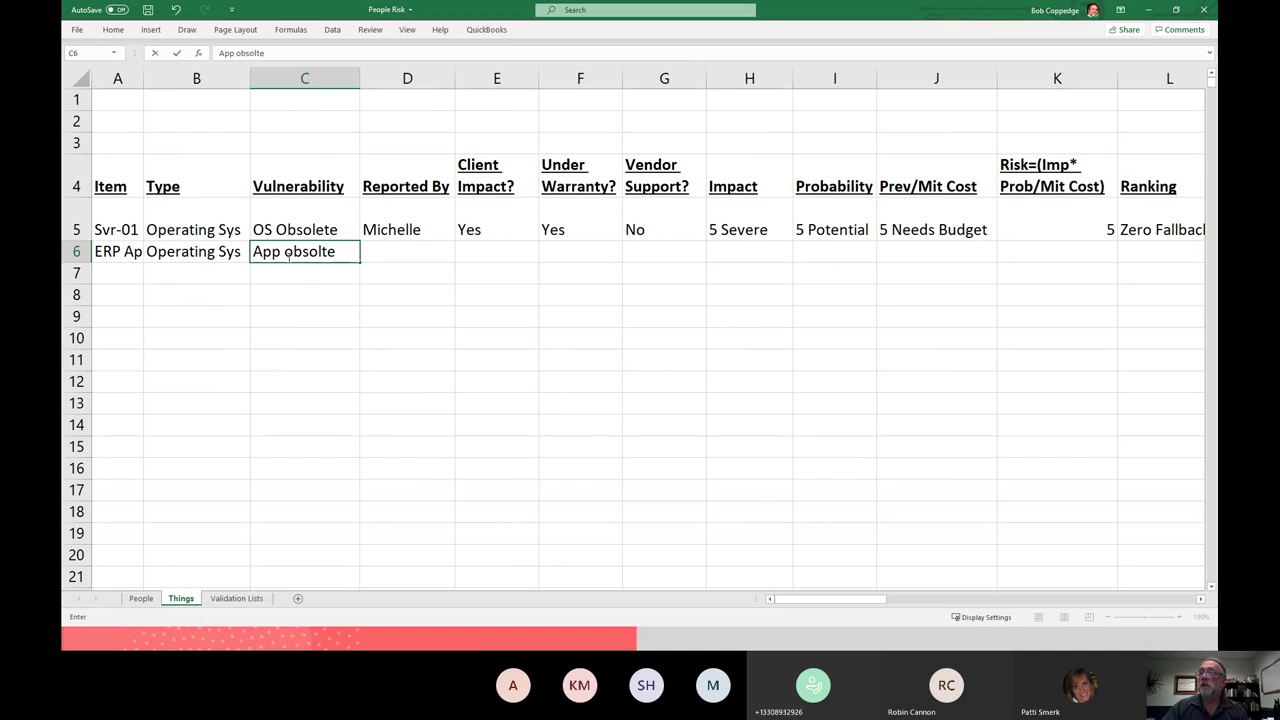
key("BackSpace")
key("BackSpace")
type("ete")
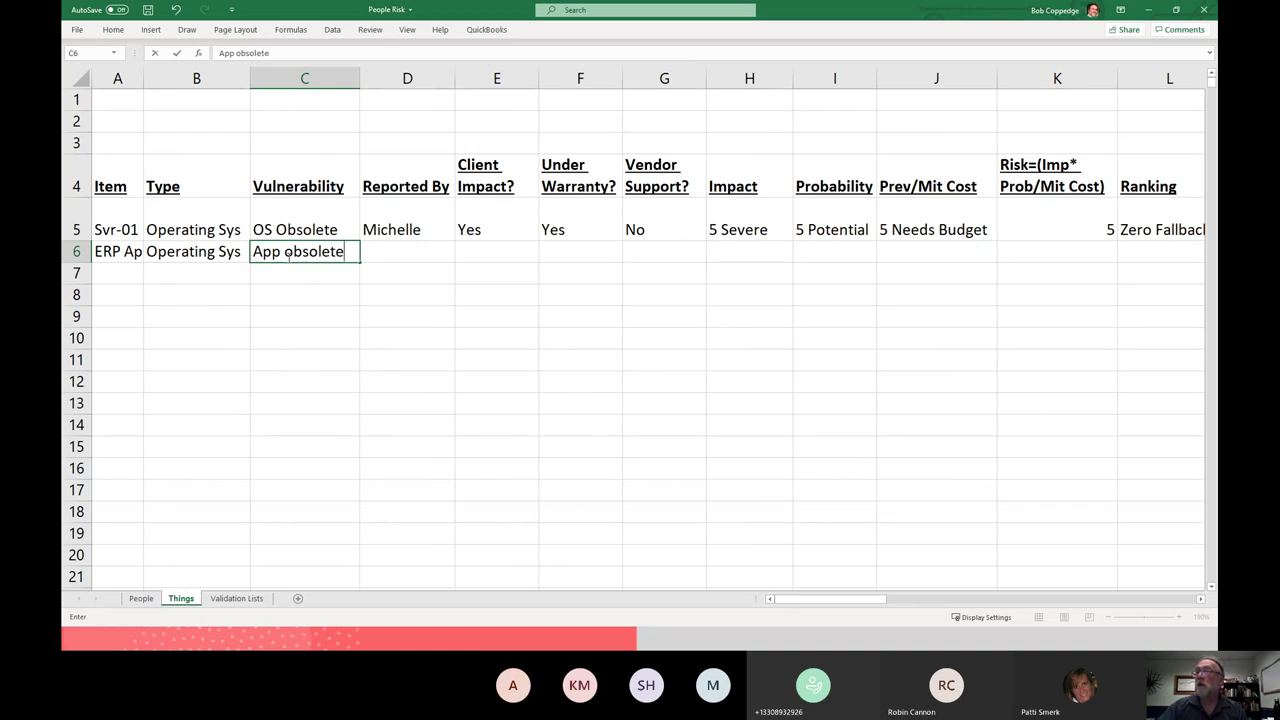
left_click(449, 247)
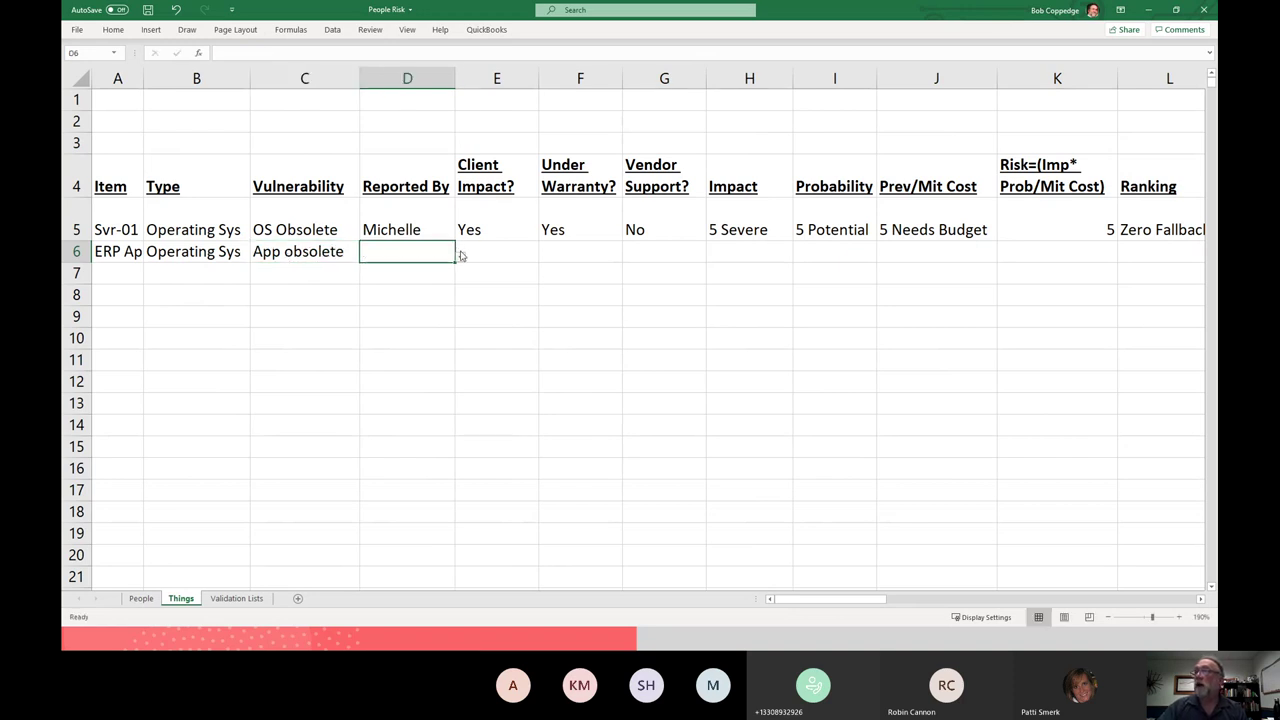
left_click(460, 257)
left_click(413, 290)
- Set Client Impact to No for the ERP App entry
left_click(487, 252)
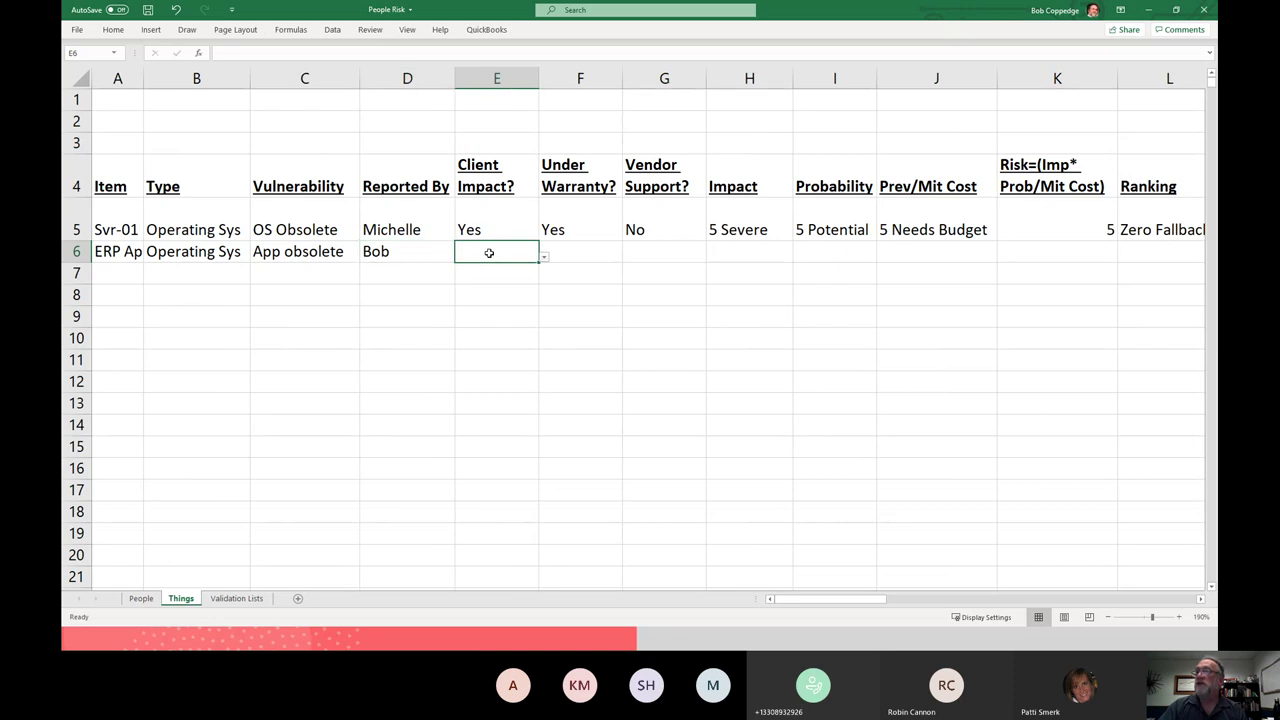
left_click(543, 257)
left_click(500, 289)
- Set Under Warranty to No for the ERP App entry and change its Client Impact to Yes
left_click(582, 261)
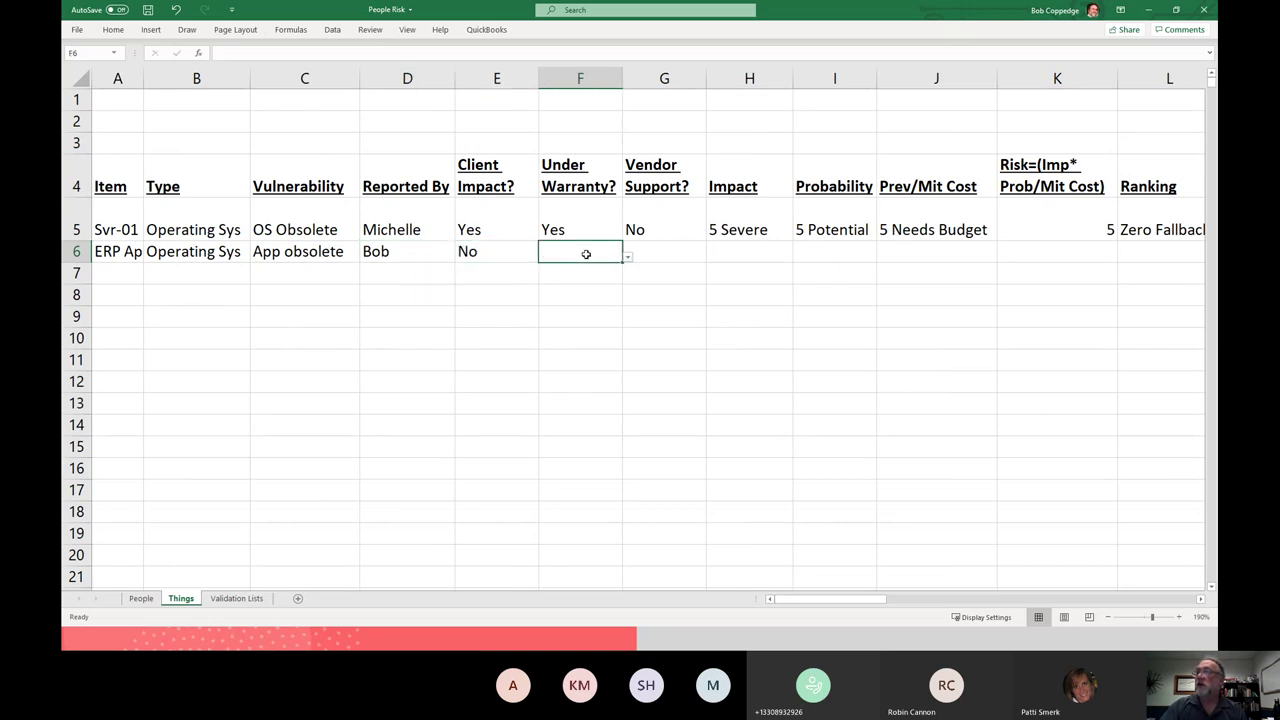
left_click(627, 258)
left_click(578, 289)
left_click(520, 252)
left_click(543, 258)
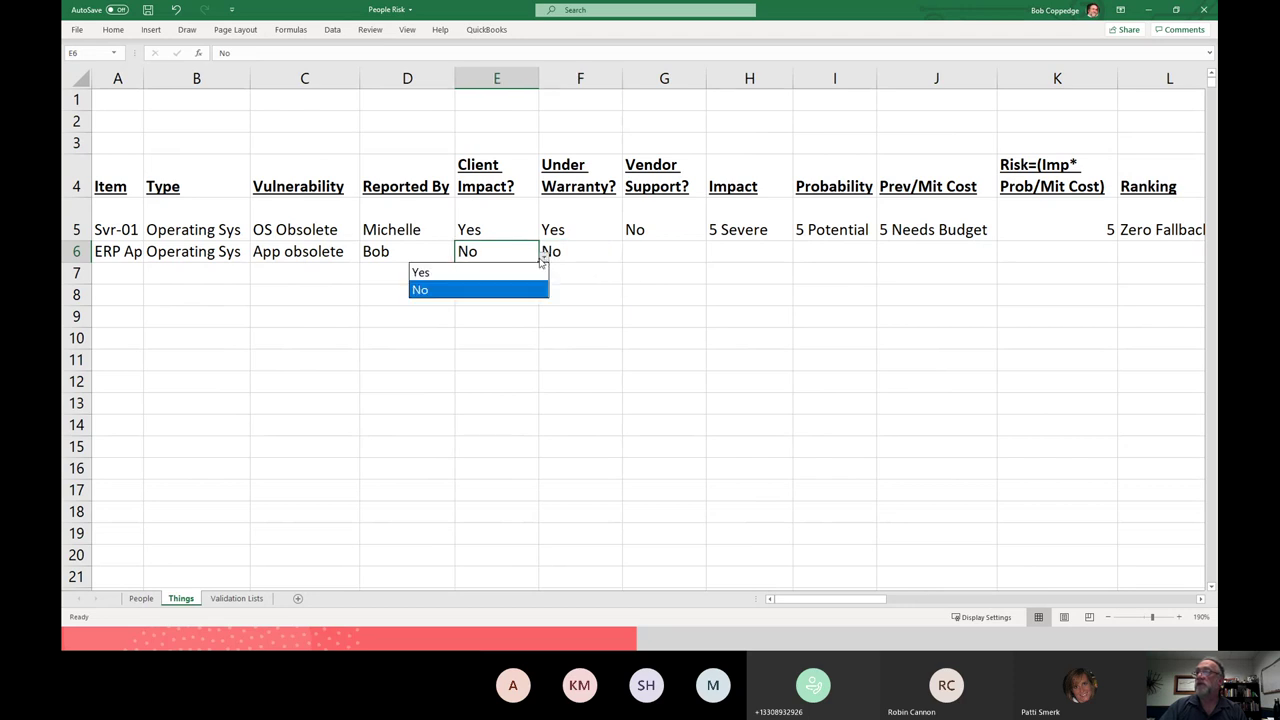
left_click(486, 270)
- Set Vendor Support to No for the ERP App entry
left_click(639, 252)
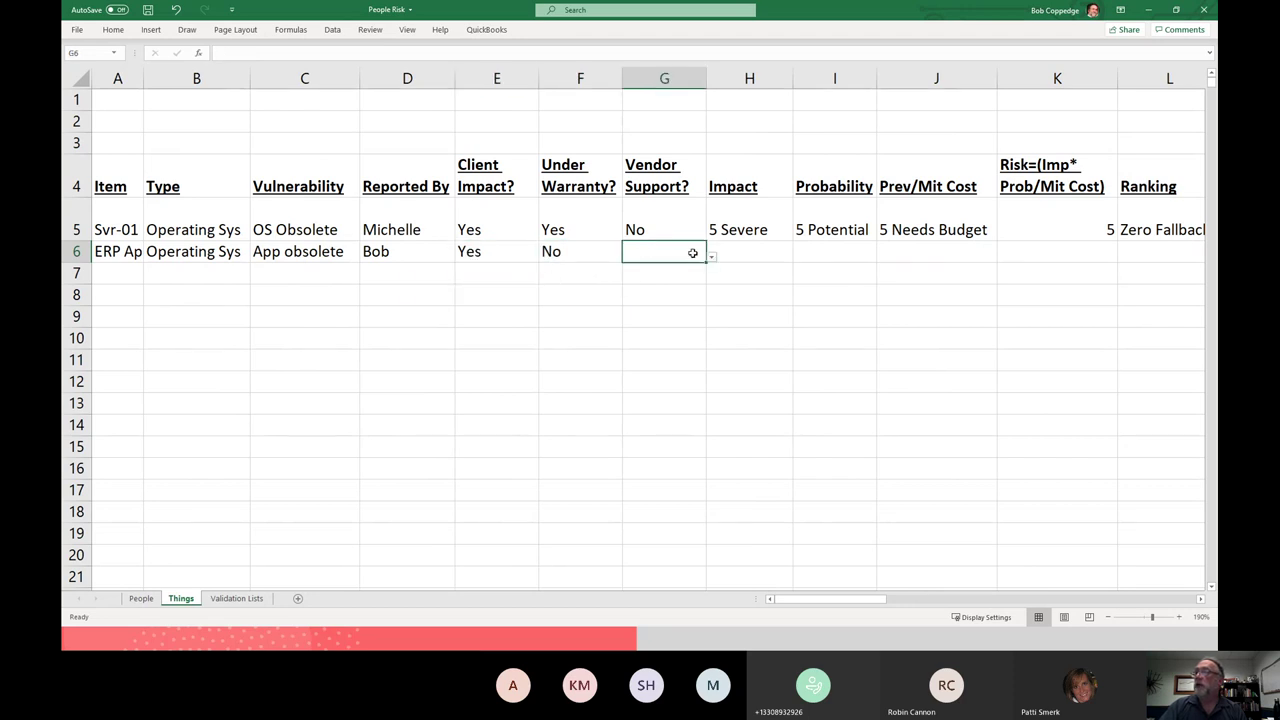
left_click(710, 257)
left_click(654, 287)
- Set Impact to 5 Severe for the ERP App entry
left_click(736, 253)
left_click(797, 257)
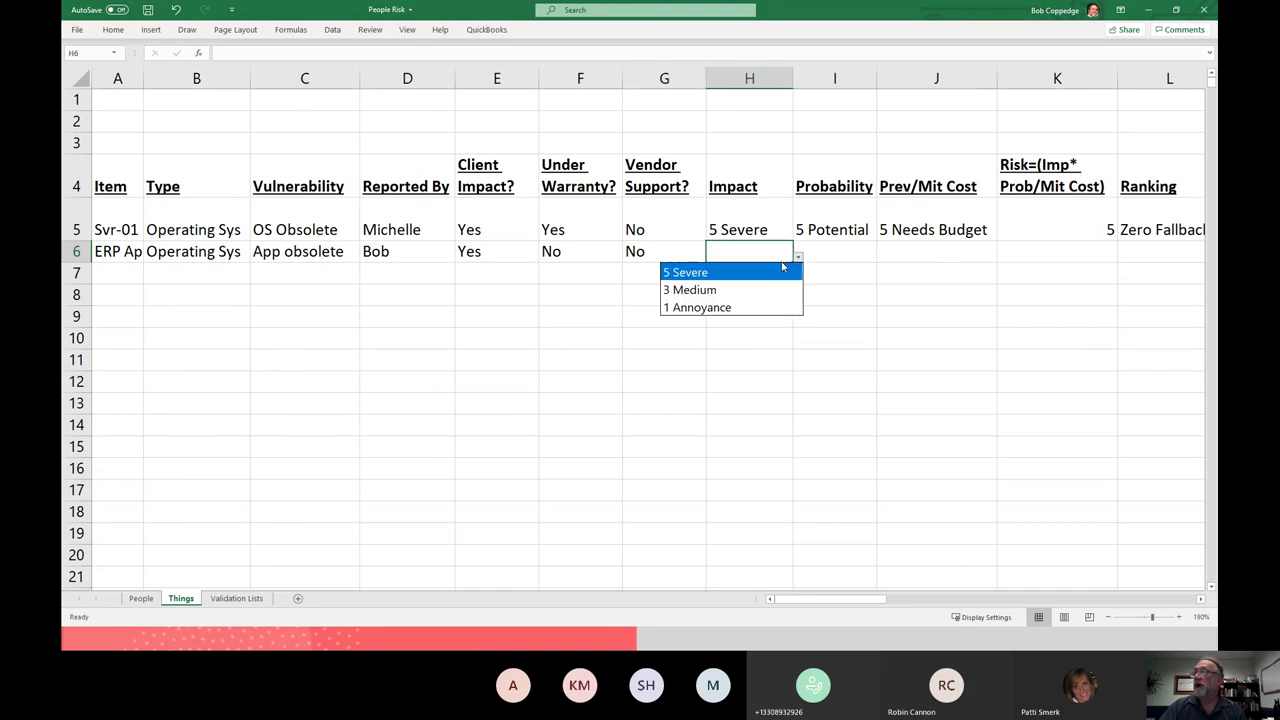
left_click(749, 272)
- Set Probability to 5 Potential for the ERP App entry
left_click(834, 256)
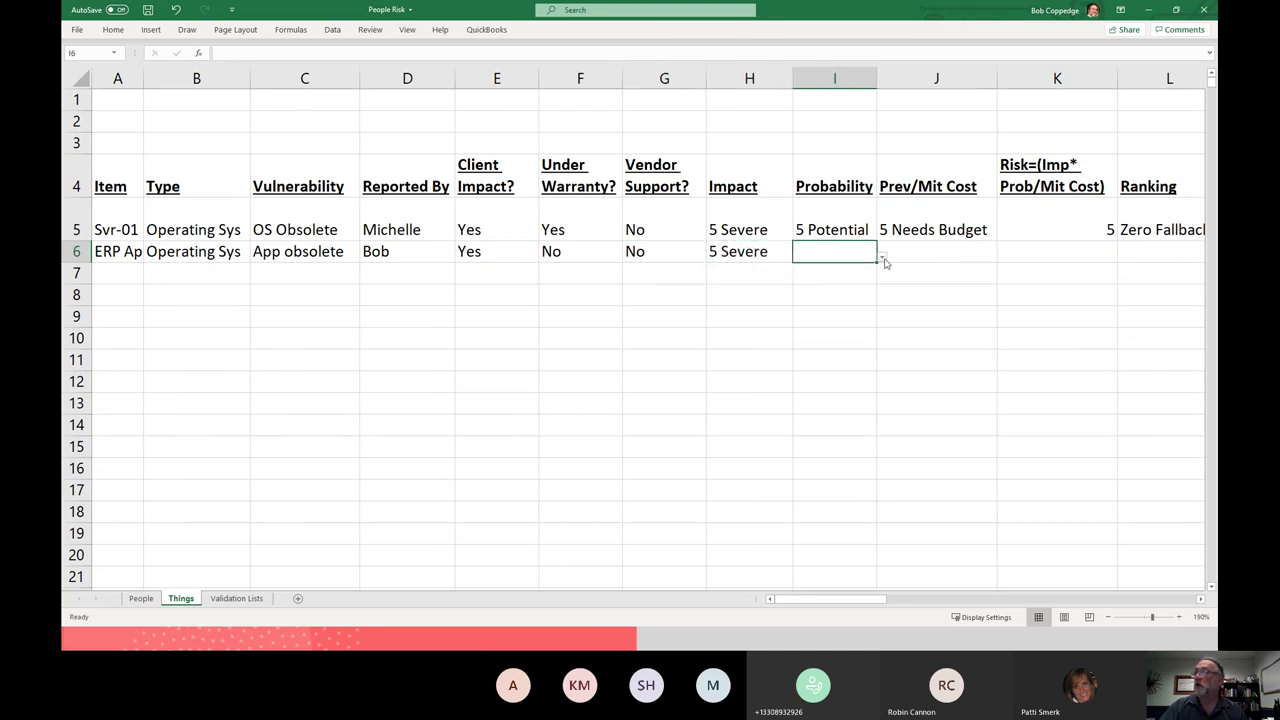
left_click(882, 258)
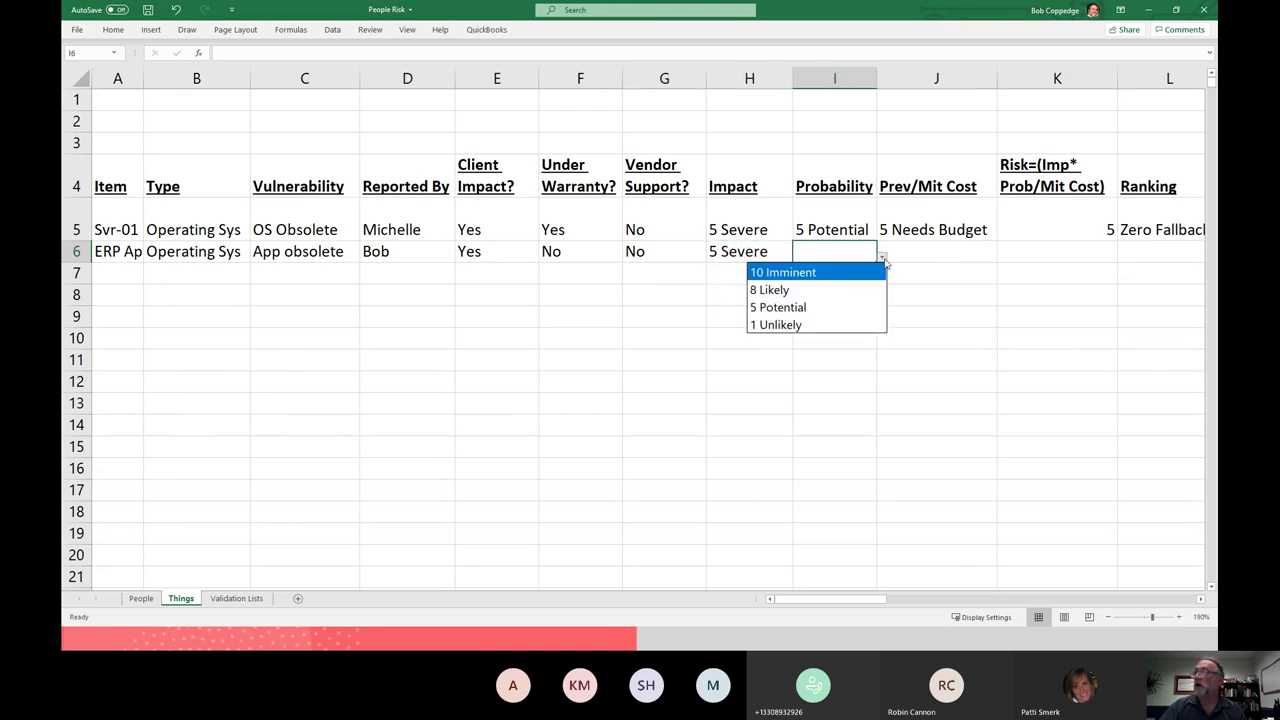
left_click(812, 308)
- Set Prev/Mit Cost to 10 Huge for the ERP App entry
left_click(937, 255)
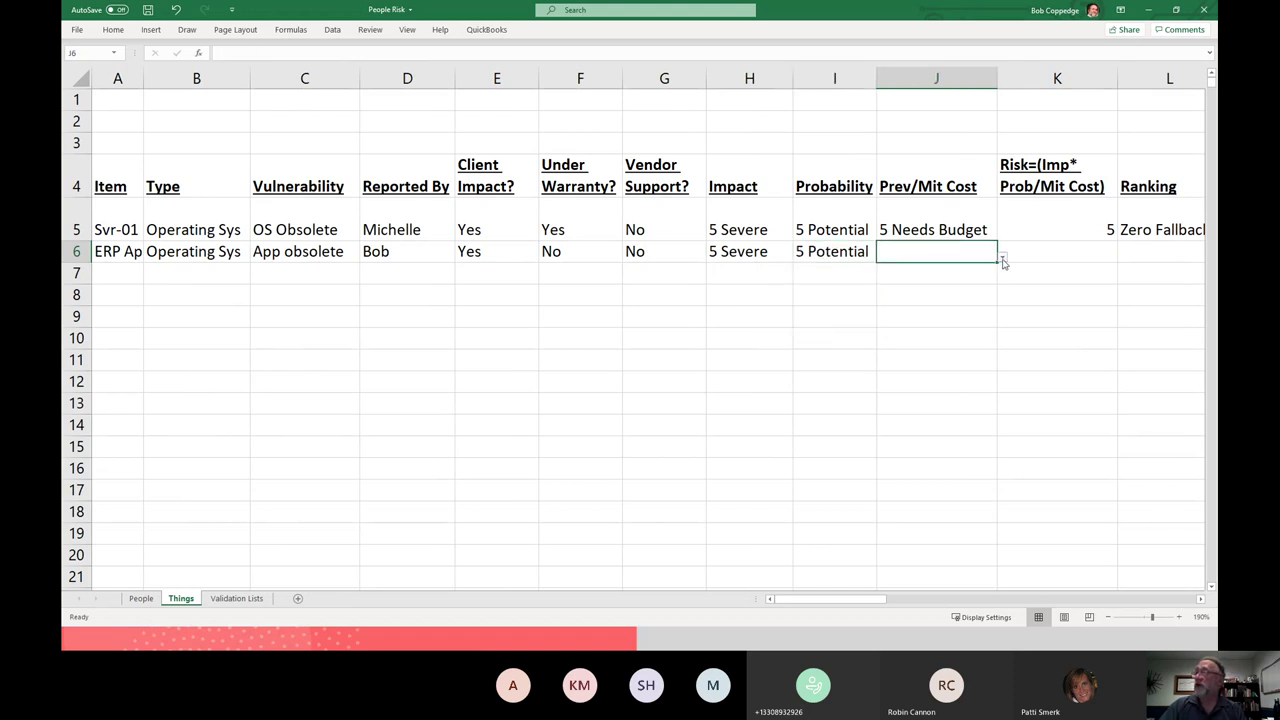
left_click(1001, 258)
left_click(957, 273)
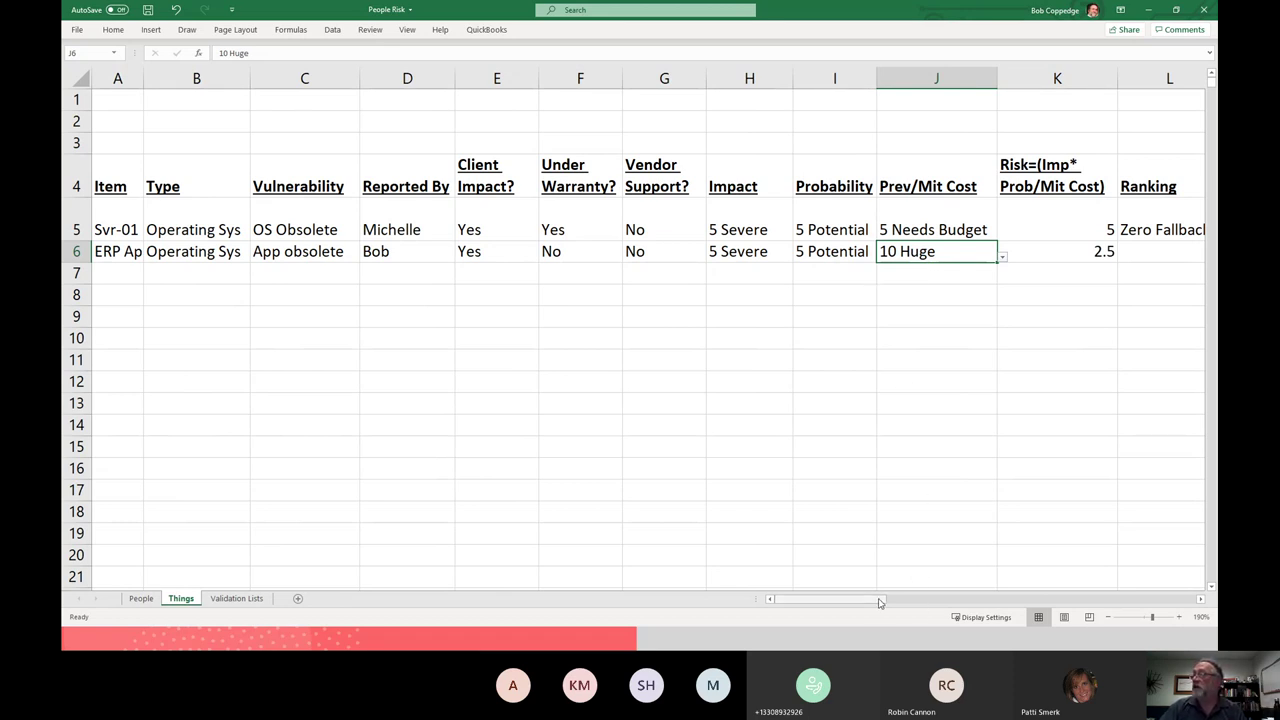
- Change the ERP App entry's Probability to 1 Unlikely
left_click_drag(880, 601, 935, 601)
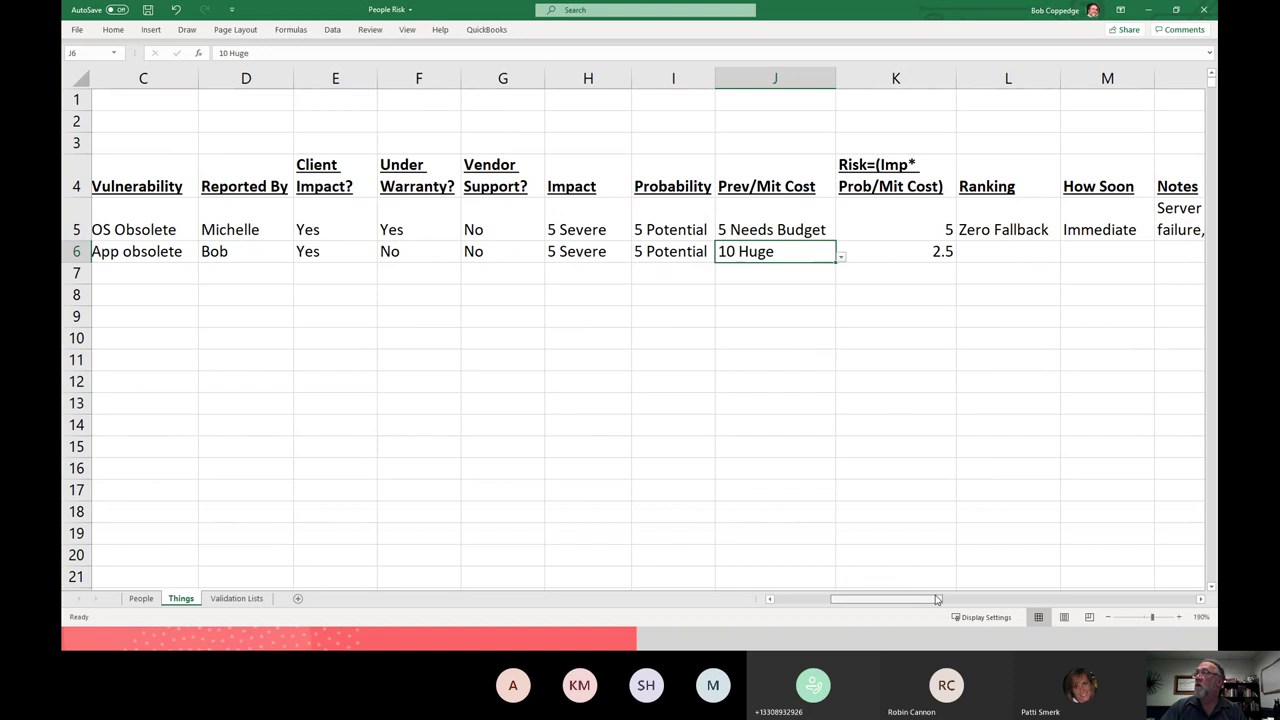
left_click(689, 253)
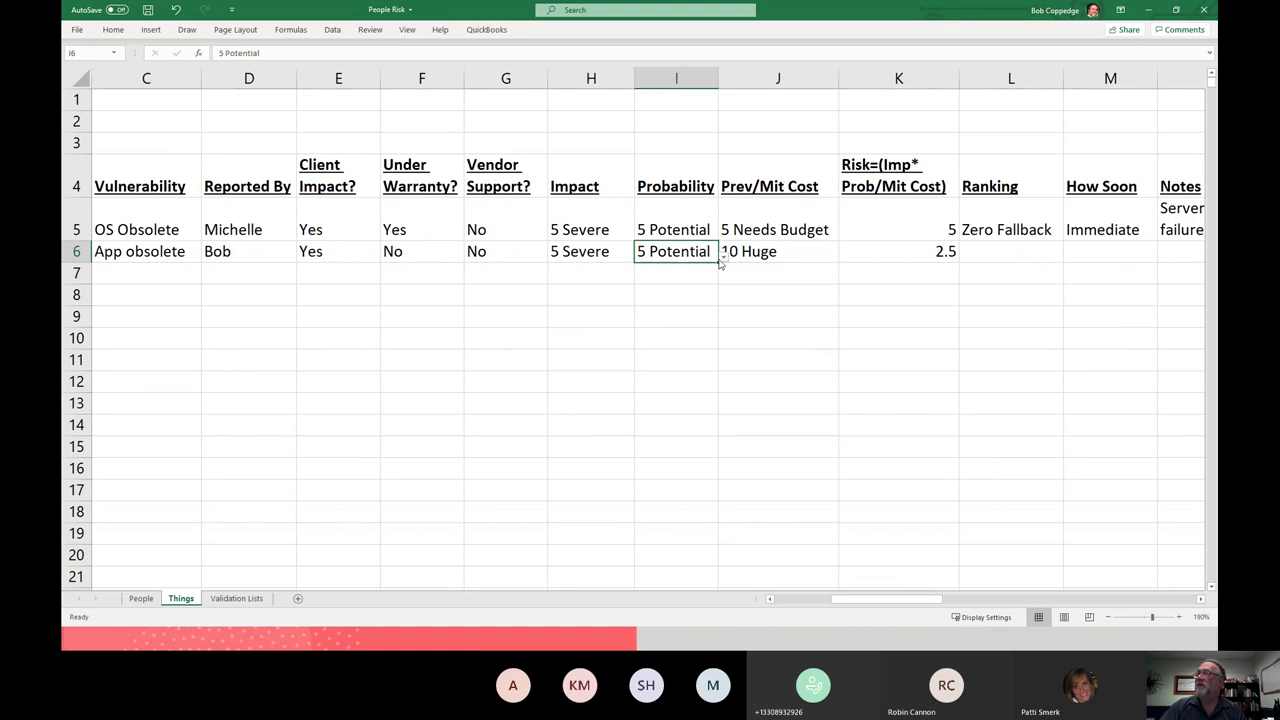
left_click(724, 259)
left_click(637, 322)
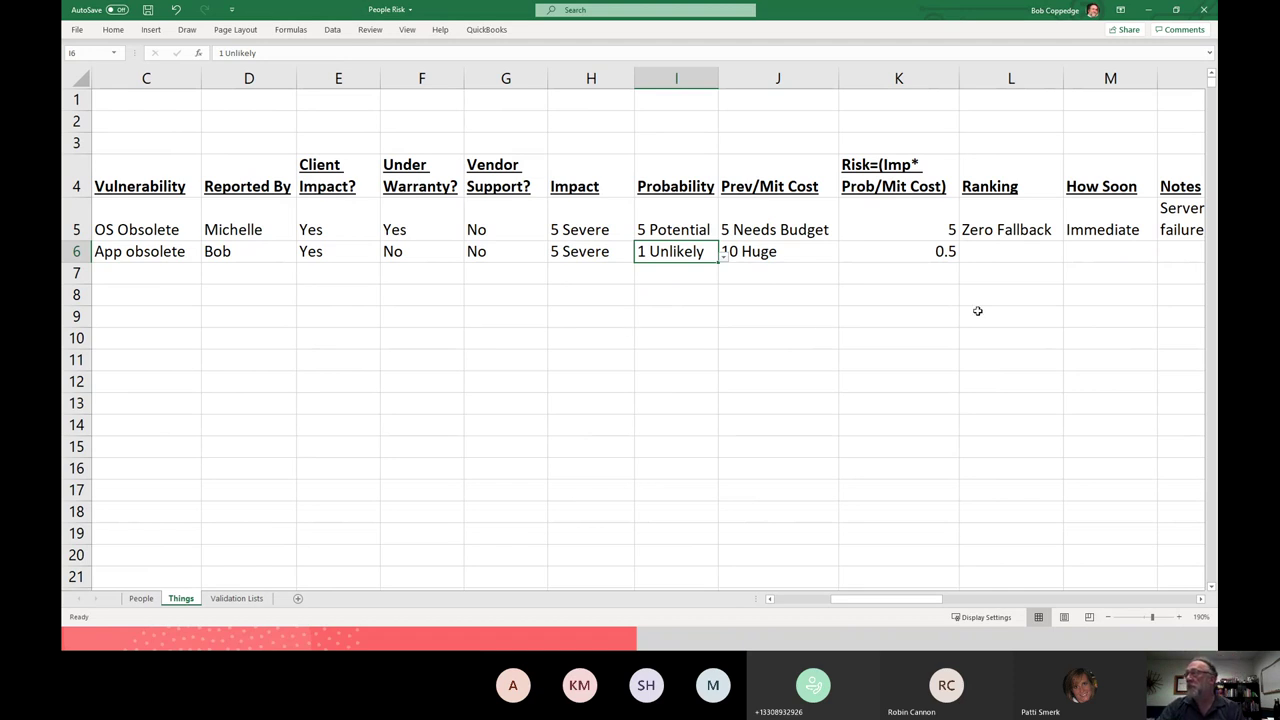
- Review the available Ranking options for the ERP App entry without choosing one
left_click(1015, 251)
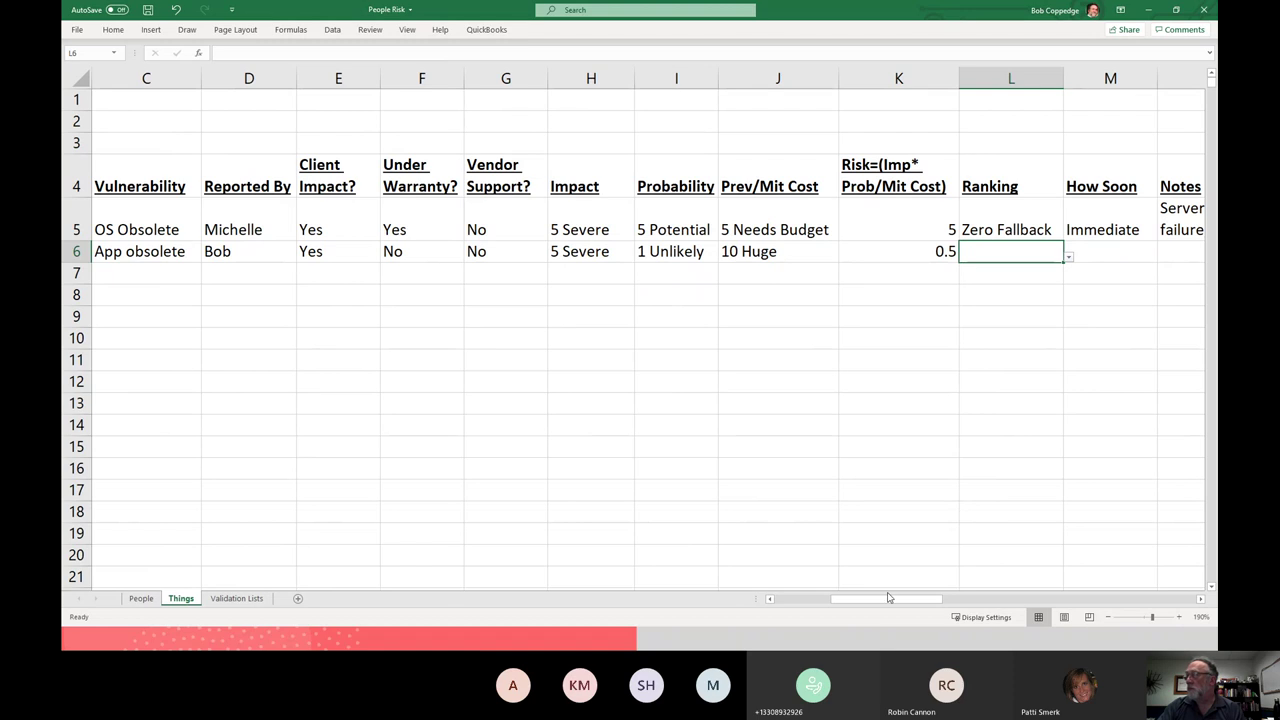
left_click_drag(888, 600, 975, 602)
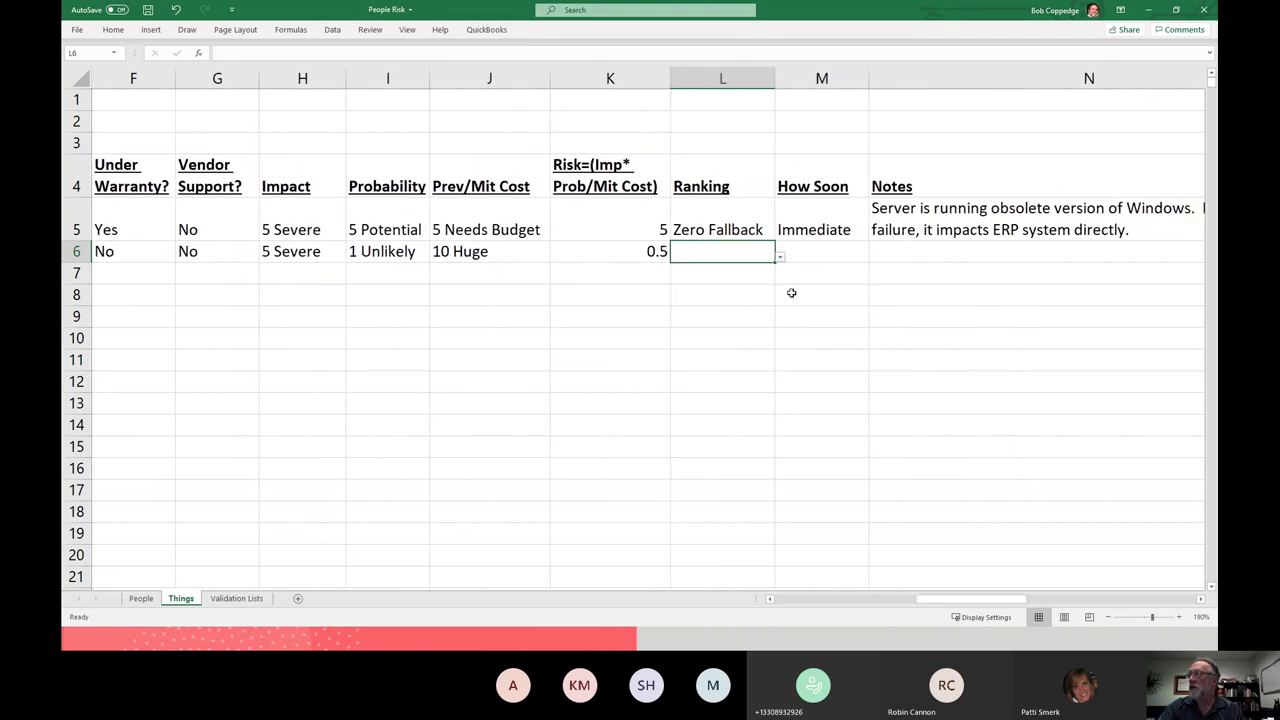
left_click(779, 258)
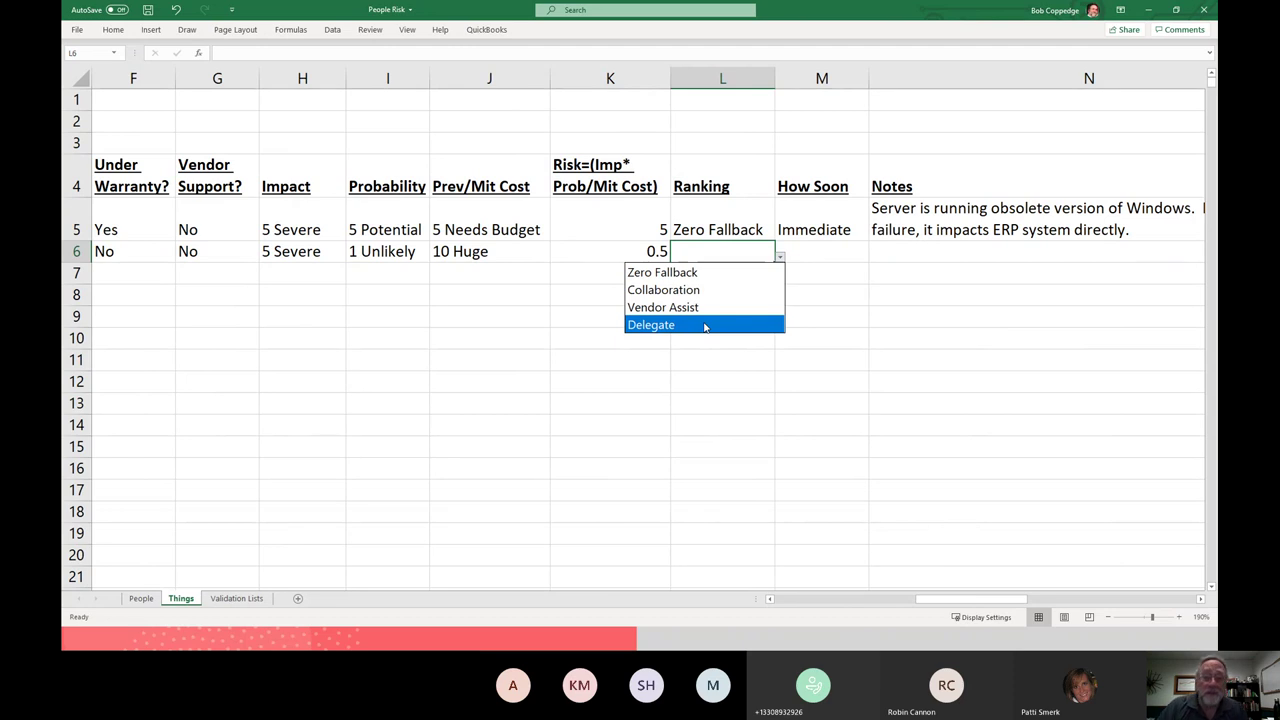
left_click(826, 248)
- Set How Soon to Immediate for the ERP App entry and move to its Notes cell
left_click(833, 253)
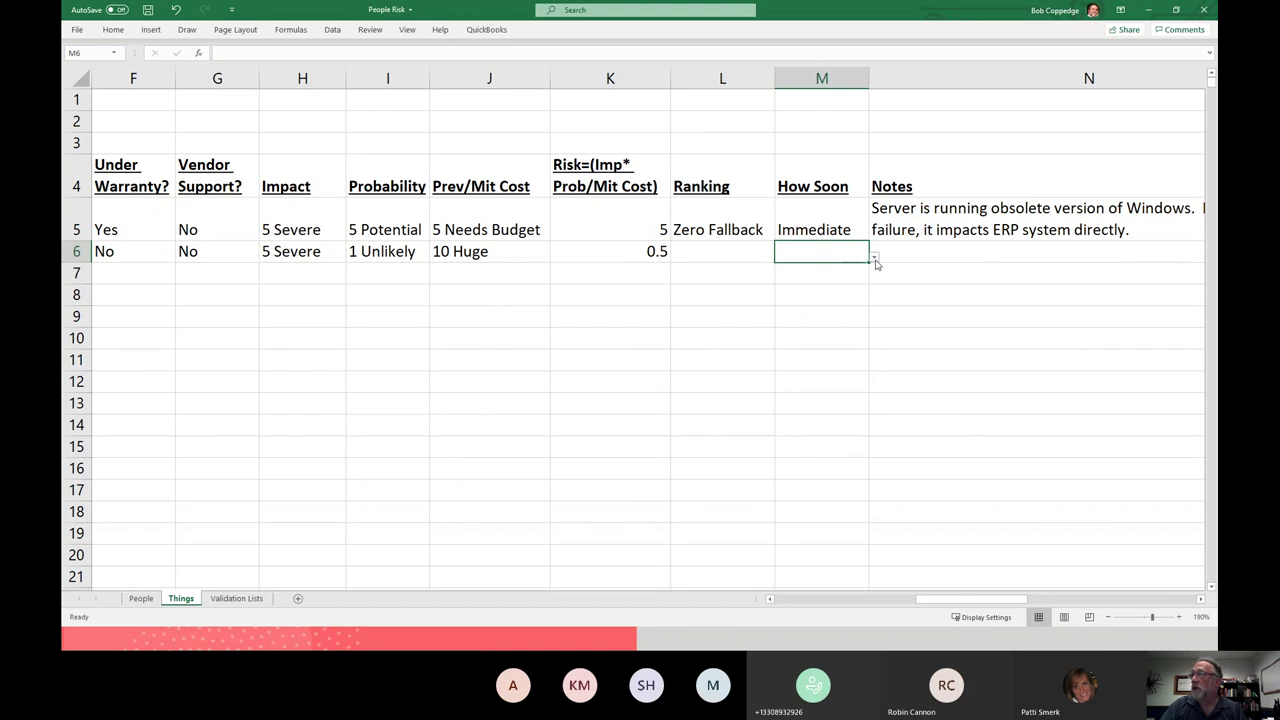
left_click(874, 258)
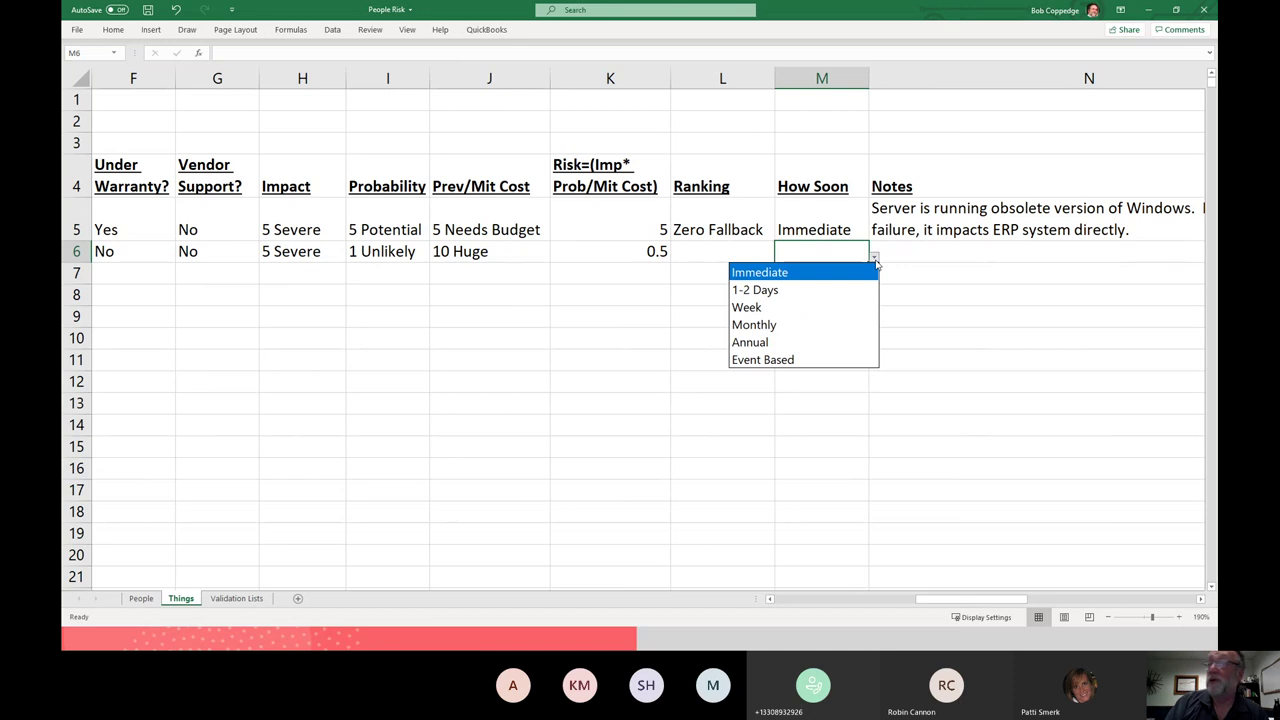
left_click(817, 272)
left_click(898, 255)
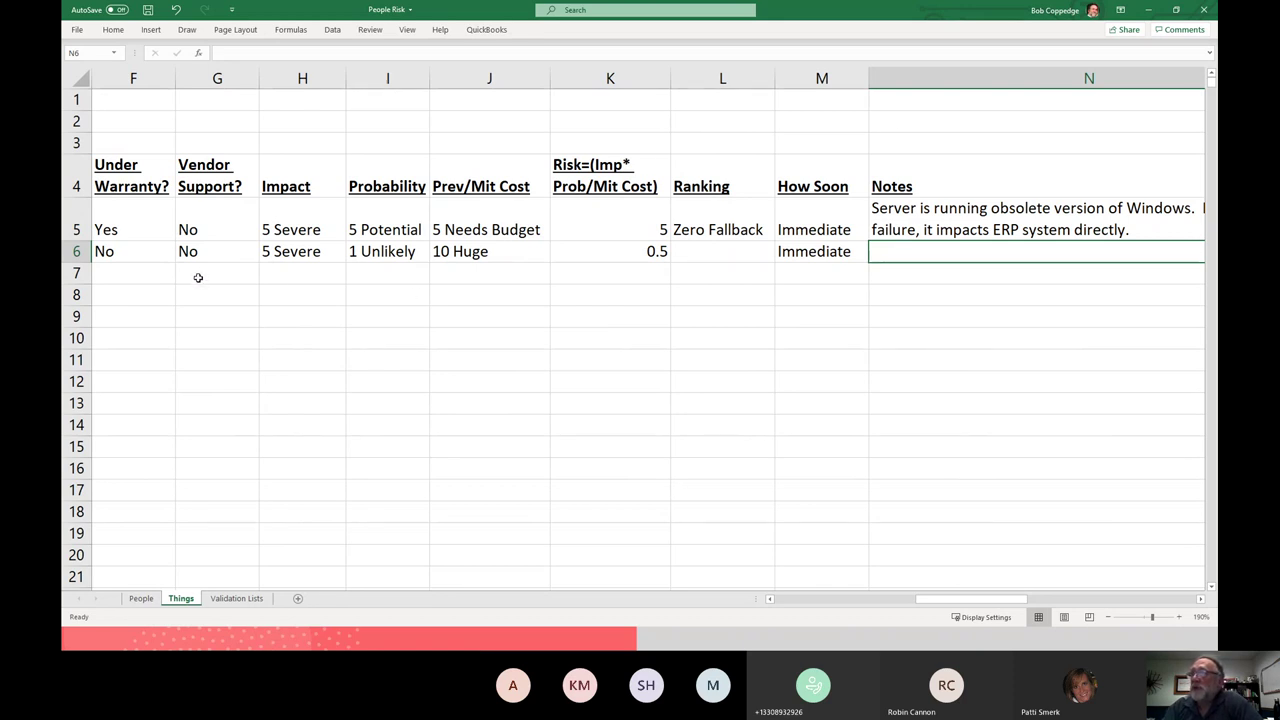
- Return to the Svr-01 entry in the Things sheet and close the People Risk workbook
left_click(786, 598)
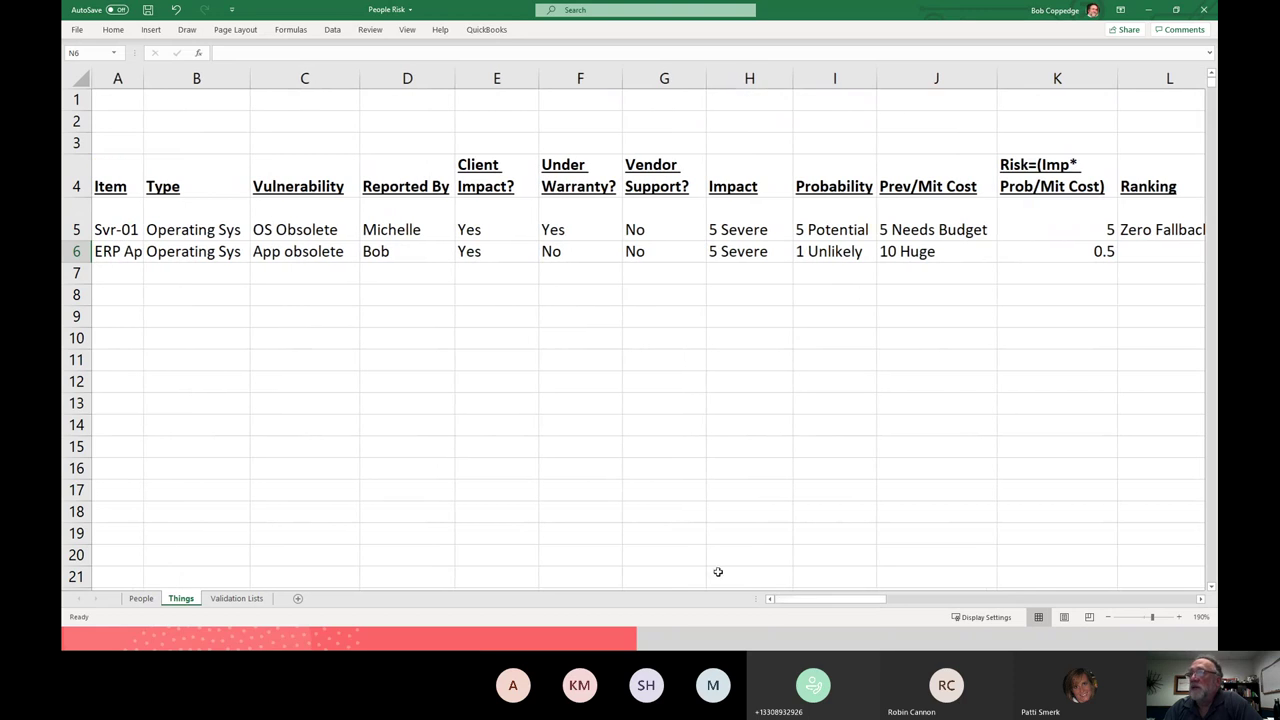
left_click(121, 236)
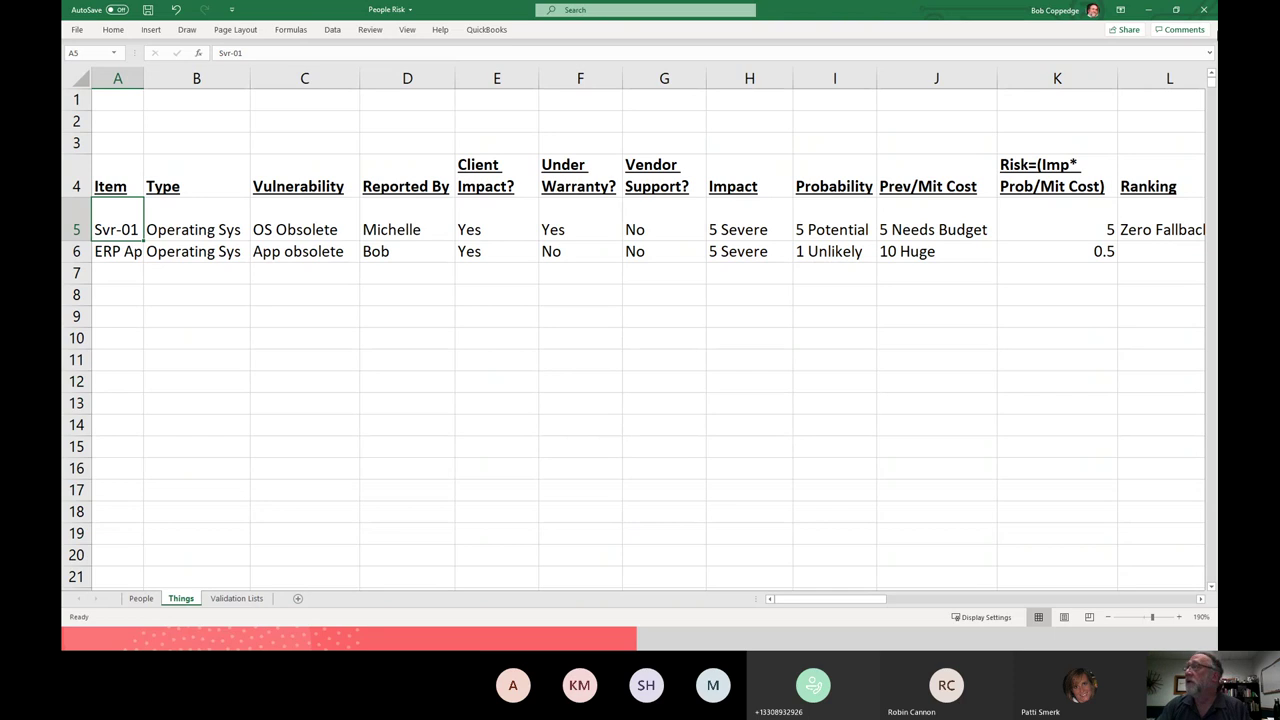
left_click(1204, 14)
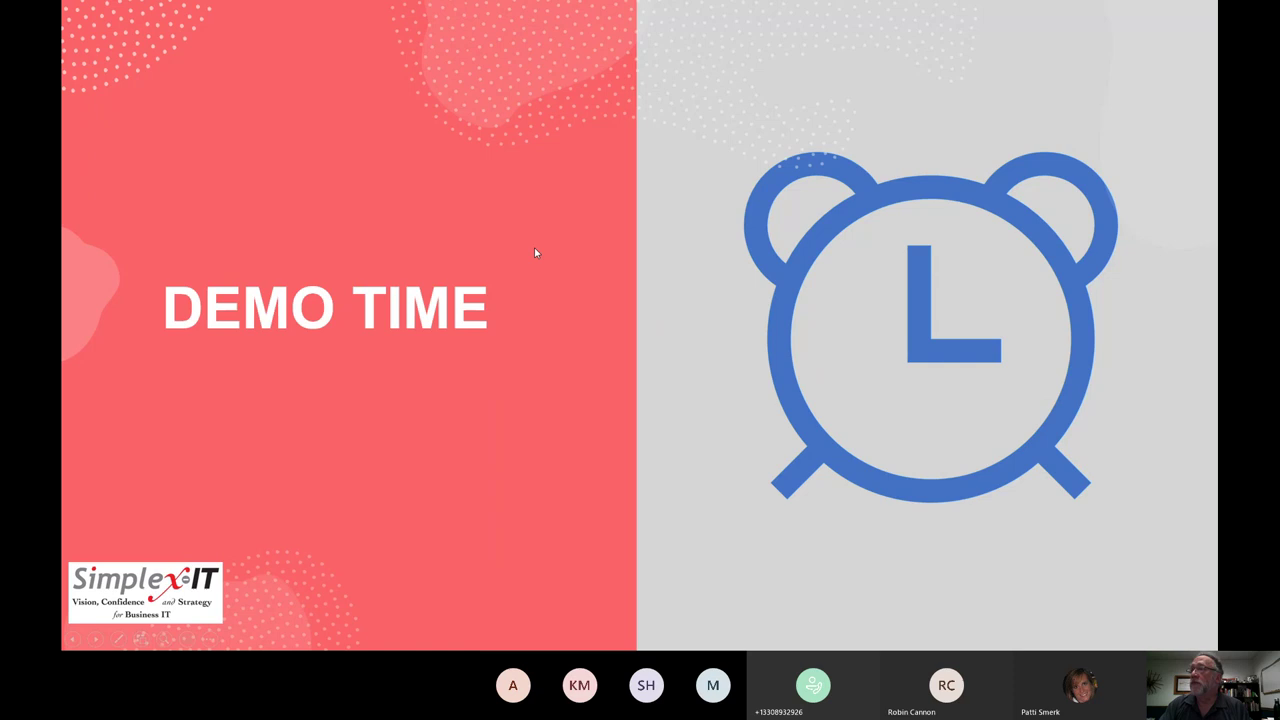
left_click(534, 253)
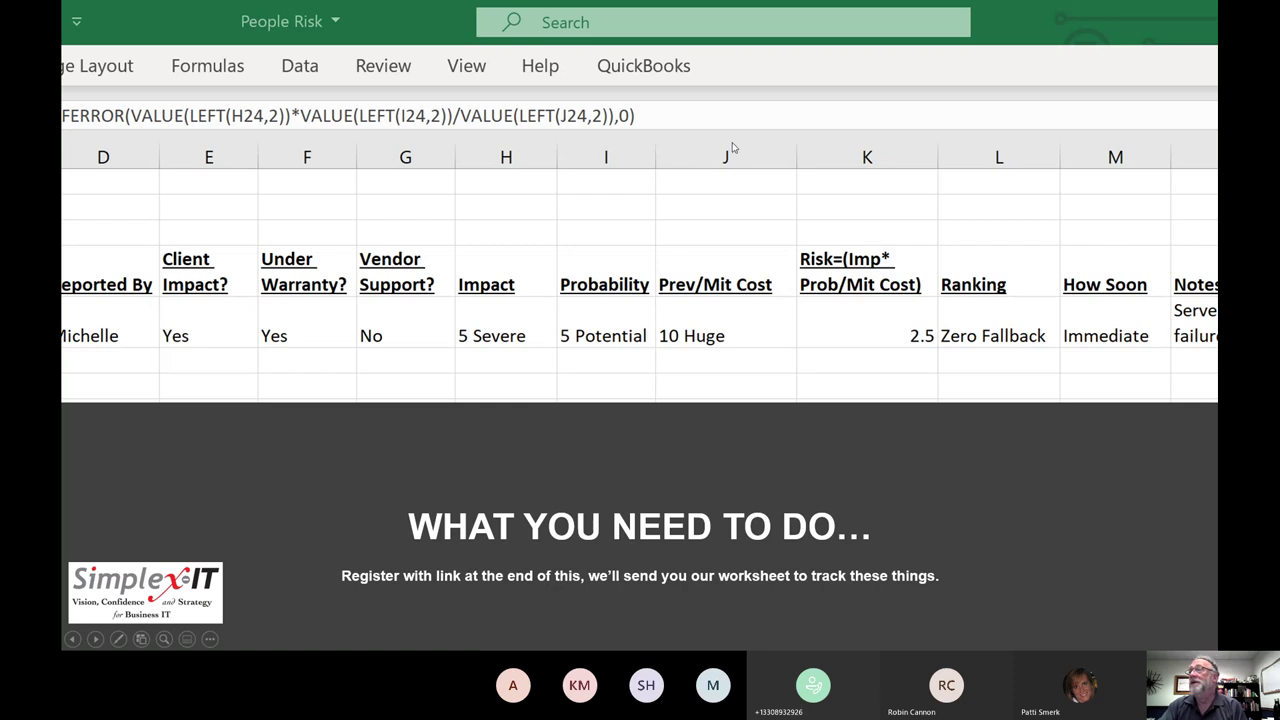
left_click(662, 164)
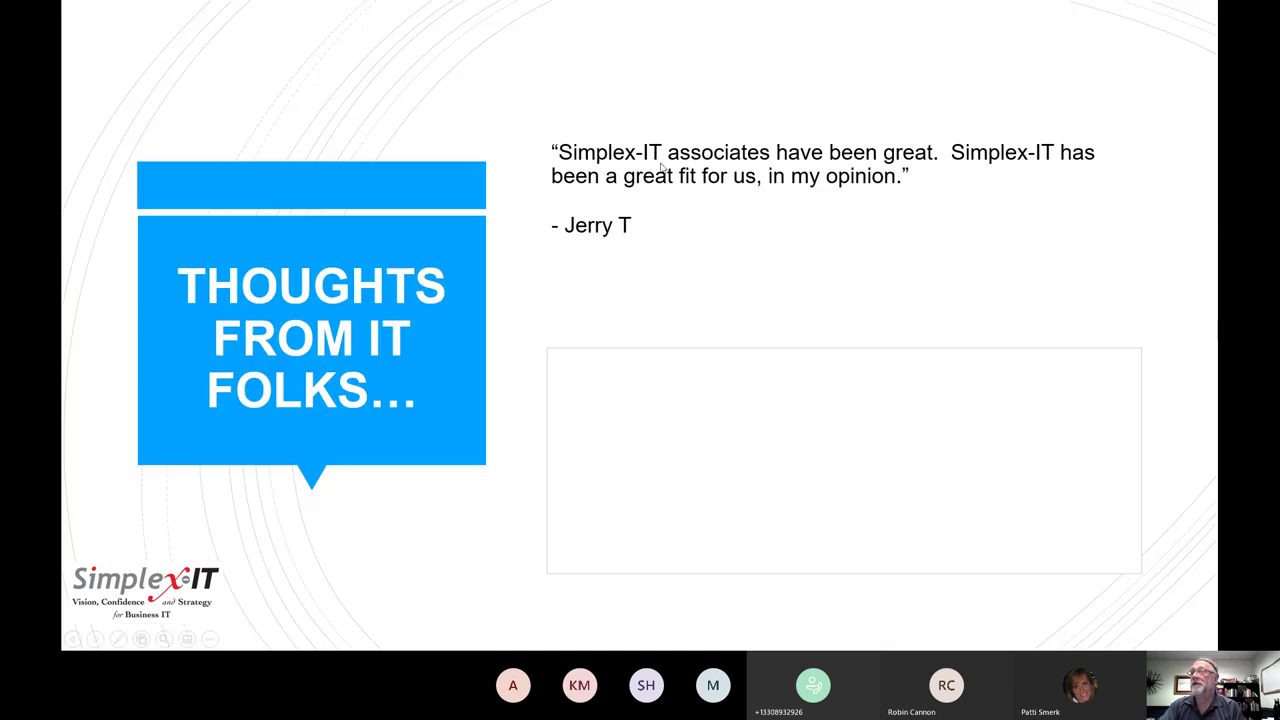
left_click(692, 292)
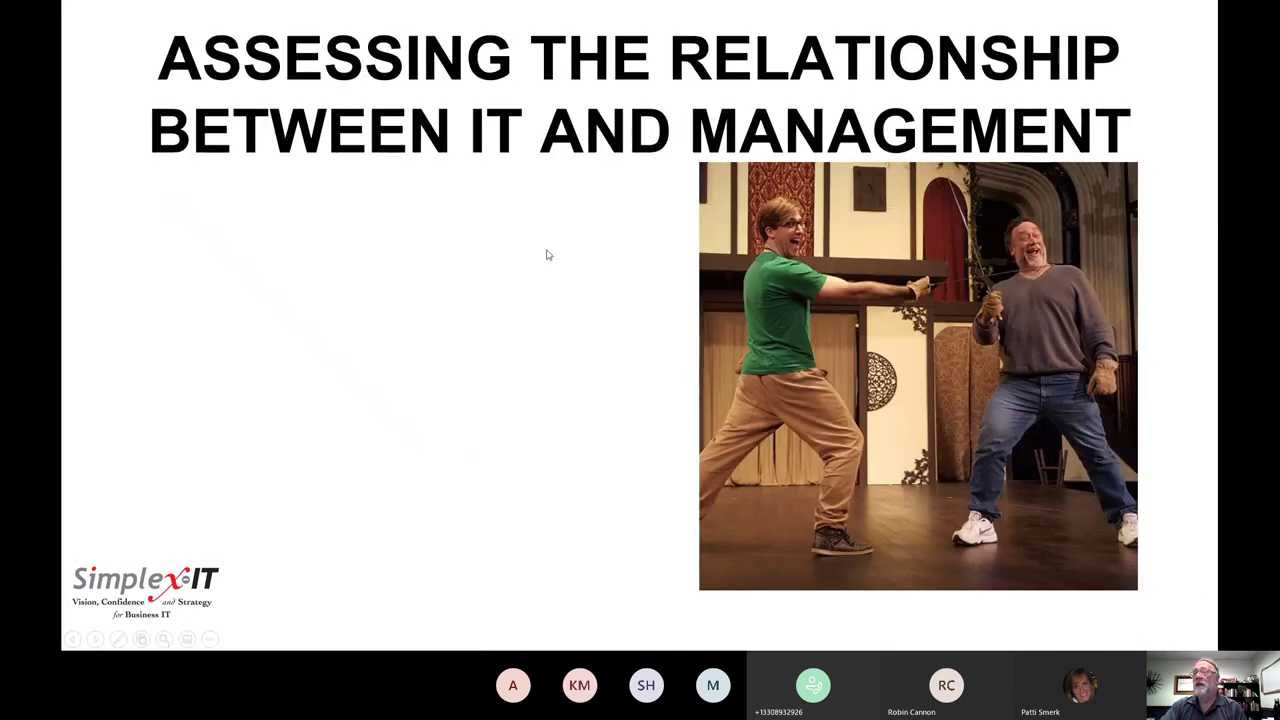